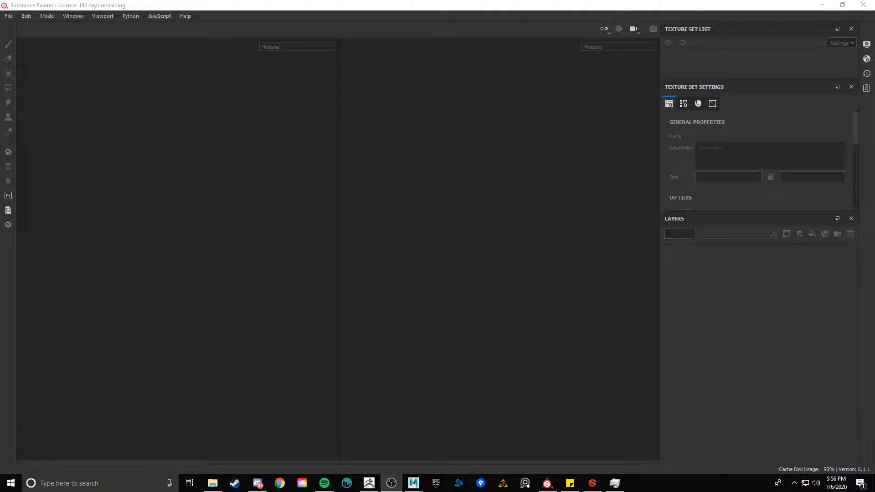
# Start a new project and select WB_low.fbx from the WheelBarrel assets folder as its mesh
pyautogui.click(9, 16)
pyautogui.click(18, 25)
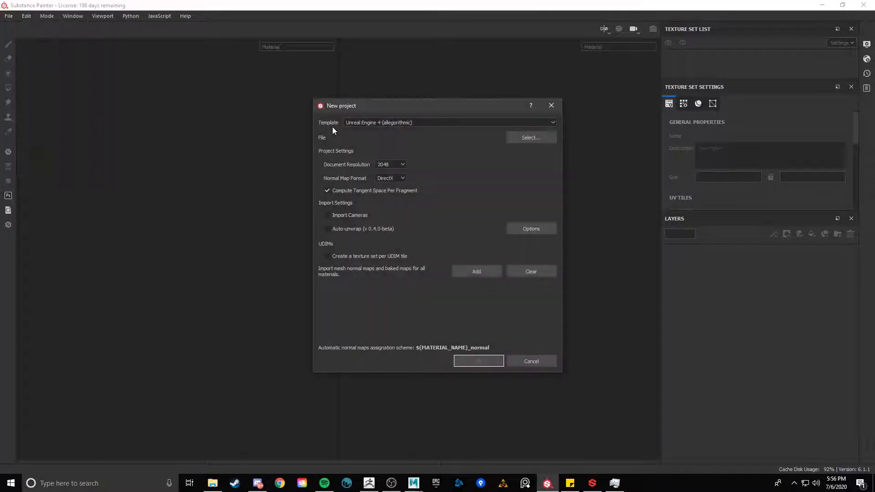
pyautogui.click(403, 165)
pyautogui.click(404, 166)
pyautogui.click(404, 167)
pyautogui.click(404, 167)
pyautogui.click(405, 167)
pyautogui.click(396, 194)
pyautogui.click(528, 138)
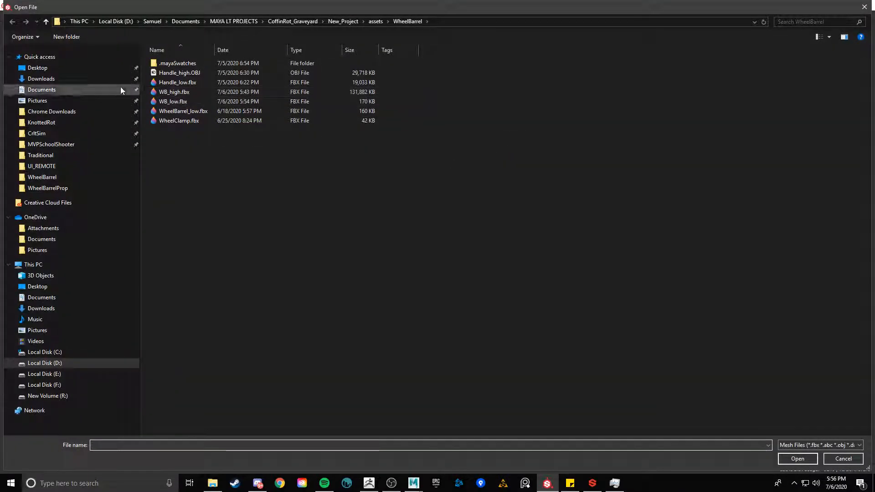
pyautogui.click(203, 102)
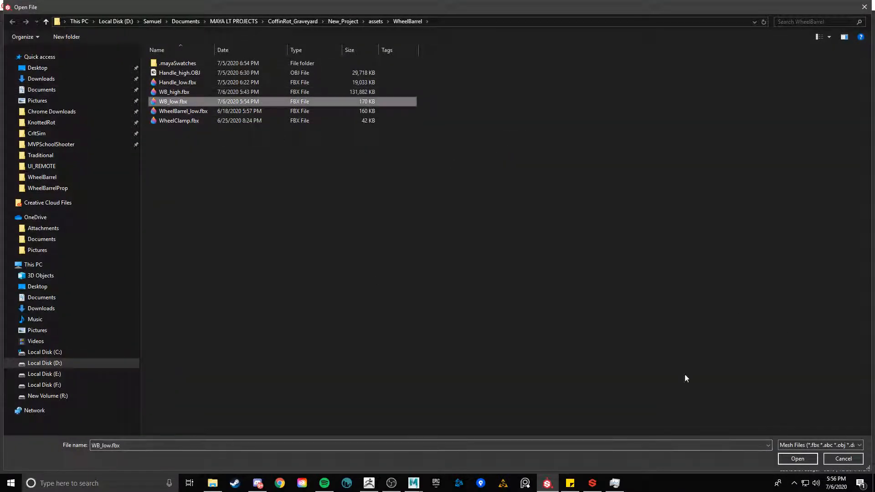
pyautogui.click(798, 458)
# Create the project with the Unreal Engine 4 (allegorithmic) template
pyautogui.click(391, 122)
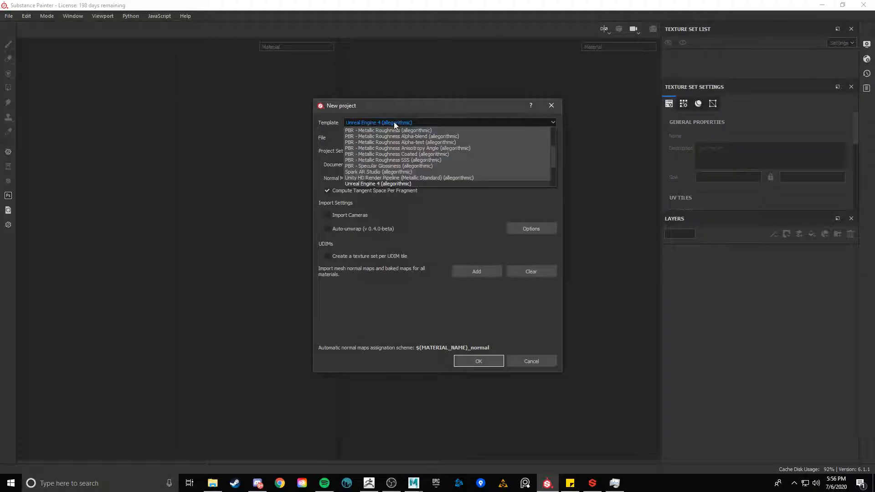
pyautogui.click(409, 122)
pyautogui.click(408, 123)
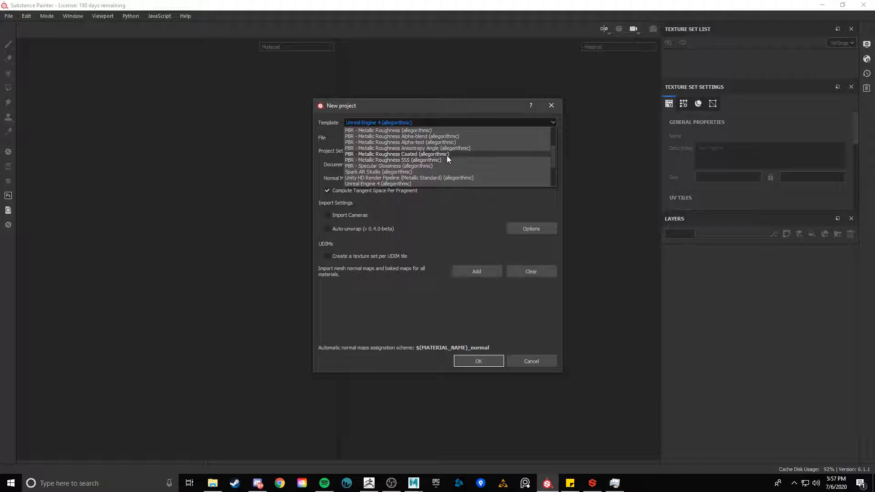
pyautogui.click(436, 124)
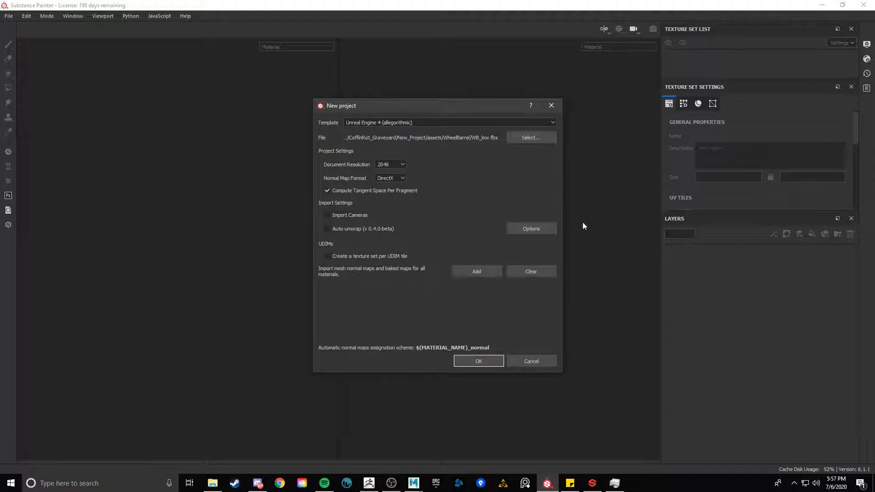
pyautogui.click(500, 362)
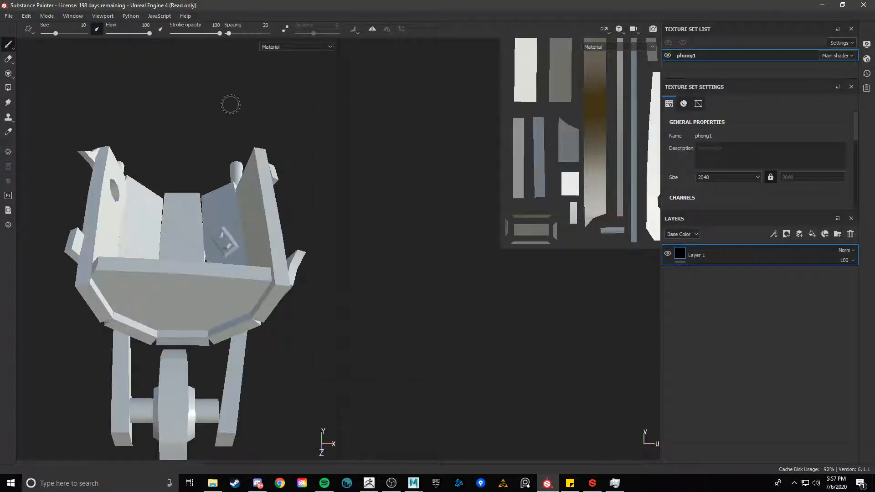
# Inspect the imported wheelbarrow model and its UV layout in the 3D and 2D views
pyautogui.press('super')
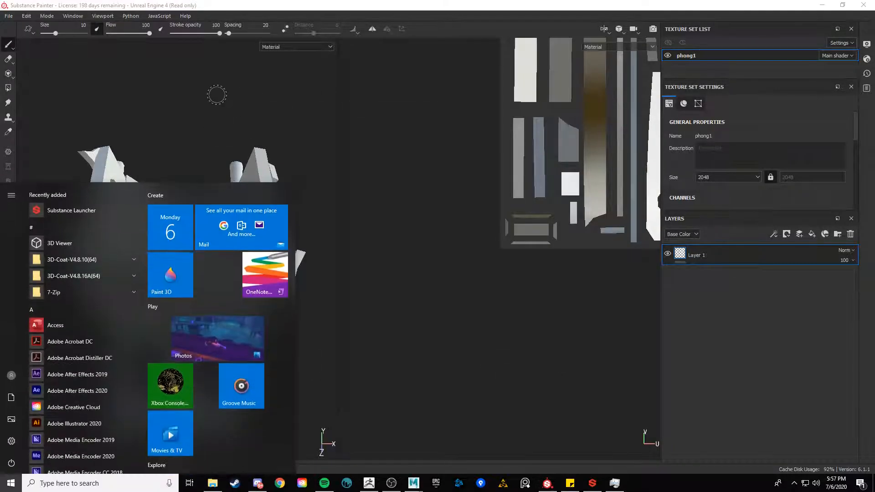
pyautogui.keyDown('alt'); pyautogui.moveTo(216, 95); pyautogui.dragTo(106, 102); pyautogui.keyUp('alt')
pyautogui.scroll(-4, 137, 101)
pyautogui.scroll(3, 564, 294)
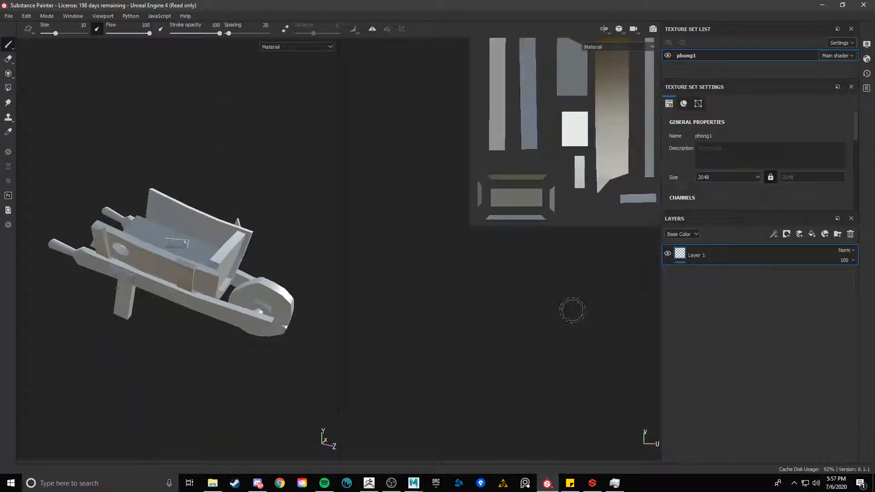
pyautogui.scroll(-4, 572, 311)
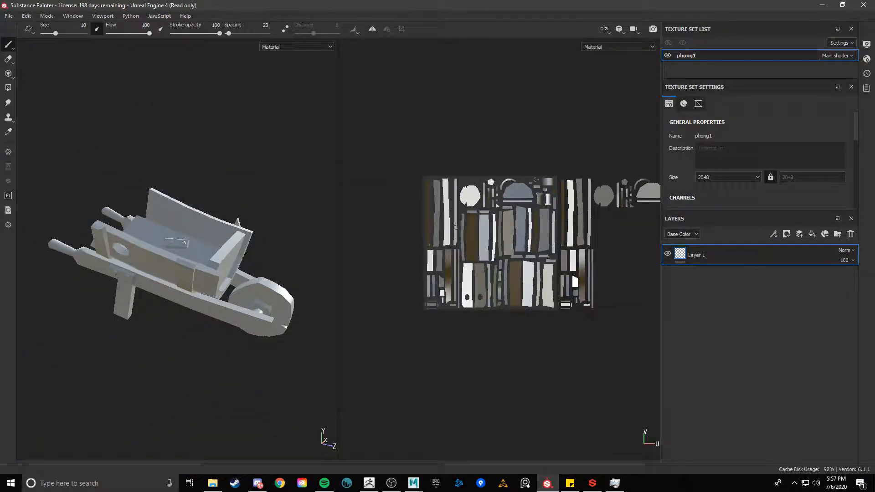
pyautogui.scroll(1, 456, 227)
pyautogui.keyDown('alt'); pyautogui.moveTo(604, 240); pyautogui.dragTo(478, 260, button='middle'); pyautogui.keyUp('alt')
pyautogui.scroll(3, 478, 260)
pyautogui.keyDown('alt'); pyautogui.moveTo(496, 215); pyautogui.dragTo(549, 235, button='middle'); pyautogui.keyUp('alt')
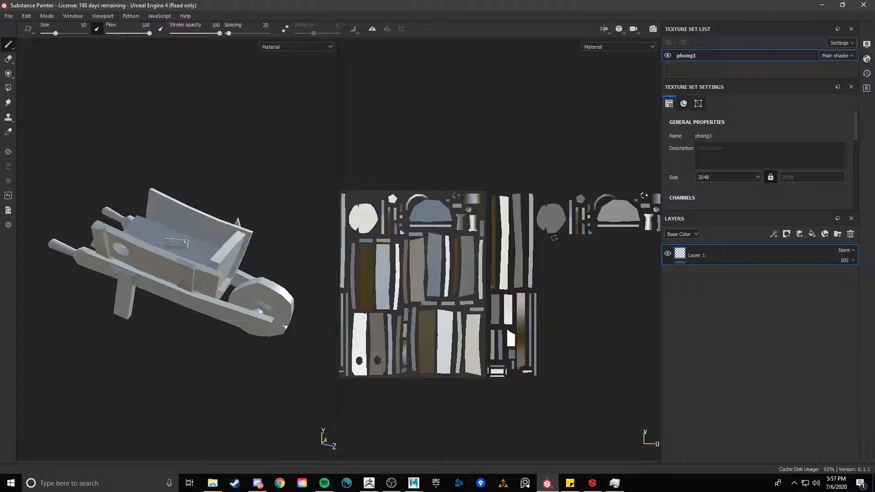
pyautogui.keyDown('alt'); pyautogui.moveTo(232, 193); pyautogui.dragTo(318, 232); pyautogui.keyUp('alt')
pyautogui.scroll(4, 293, 205)
pyautogui.scroll(4, 318, 232)
pyautogui.scroll(-4, 285, 180)
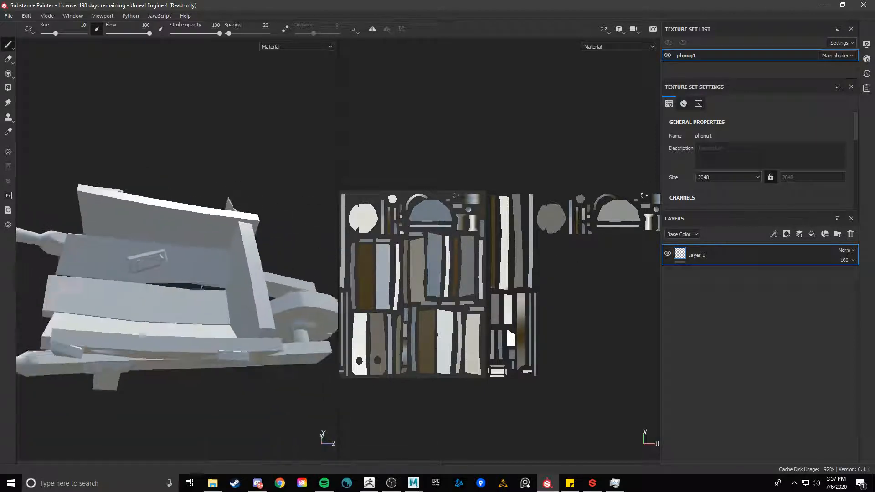
pyautogui.keyDown('alt'); pyautogui.moveTo(290, 71); pyautogui.dragTo(328, 96, button='middle'); pyautogui.keyUp('alt')
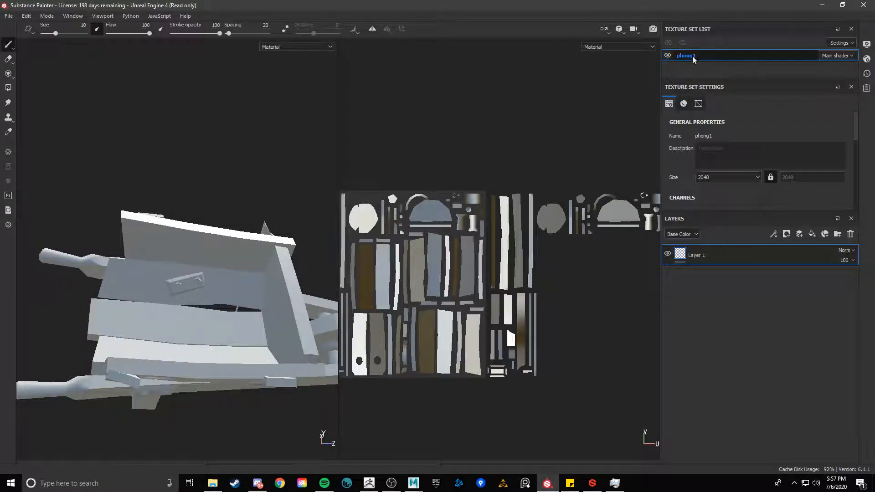
# Switch to Maya to check the material assigned to the wheelbarrow mesh, then return to Substance Painter
pyautogui.moveTo(414, 483)
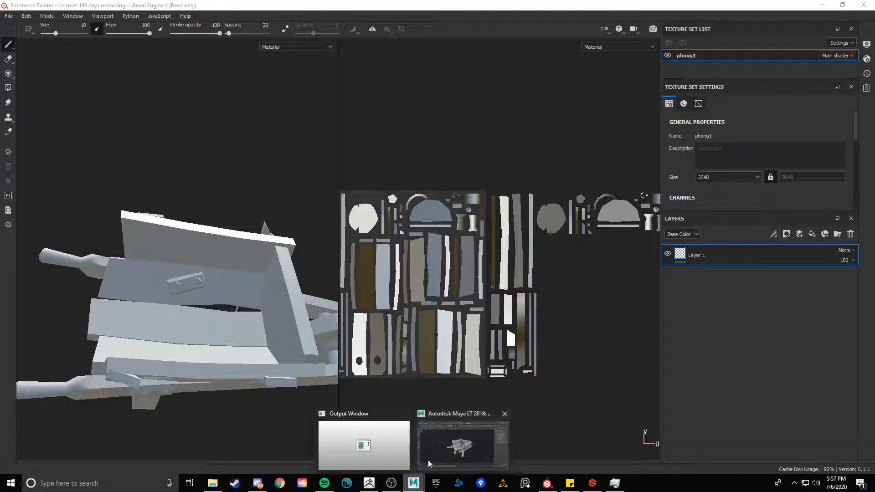
pyautogui.click(439, 450)
pyautogui.click(400, 201)
pyautogui.rightClick(400, 201)
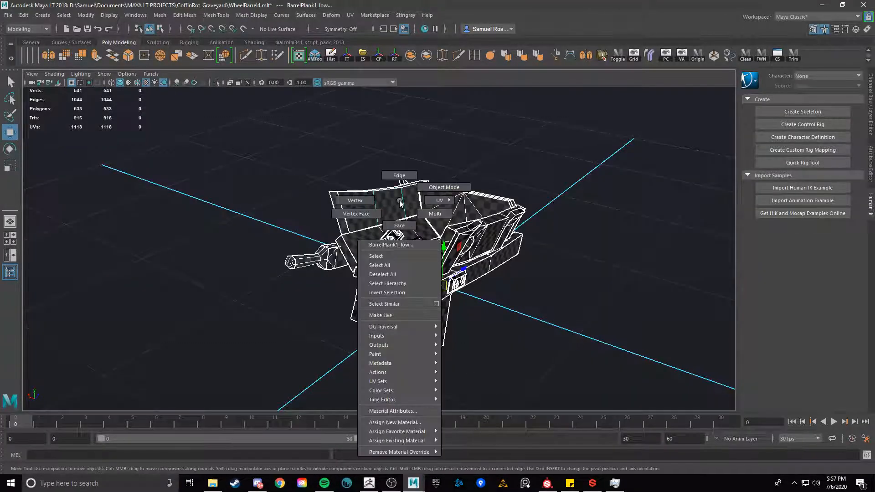
pyautogui.moveTo(394, 441)
pyautogui.click(472, 441)
pyautogui.scroll(-3, 410, 255)
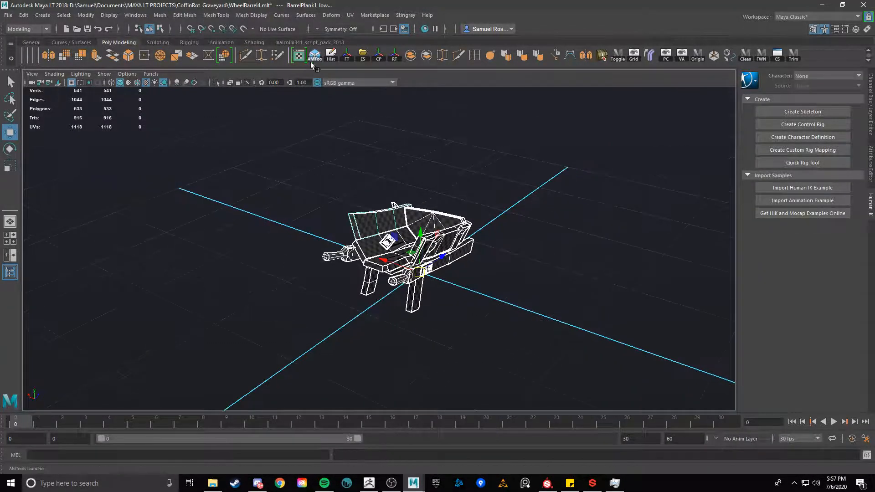
pyautogui.hotkey('alt', 'Tab')
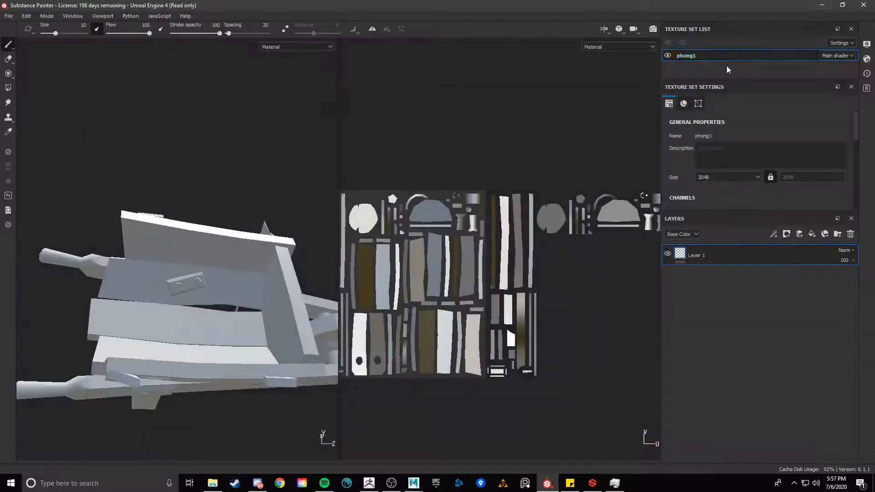
# Rename the texture set to MAT_WheelBarrel
pyautogui.doubleClick(689, 55)
pyautogui.write('MAT_')
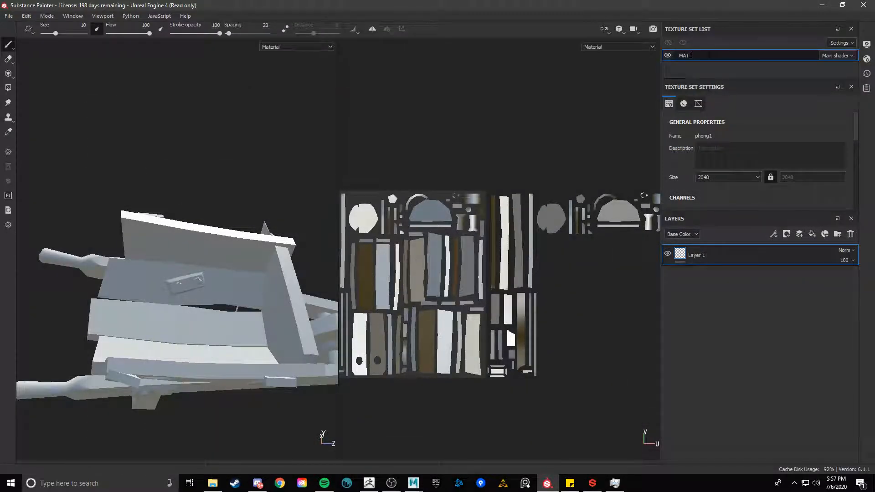
pyautogui.write('WheelBarrel')
pyautogui.press('Return')
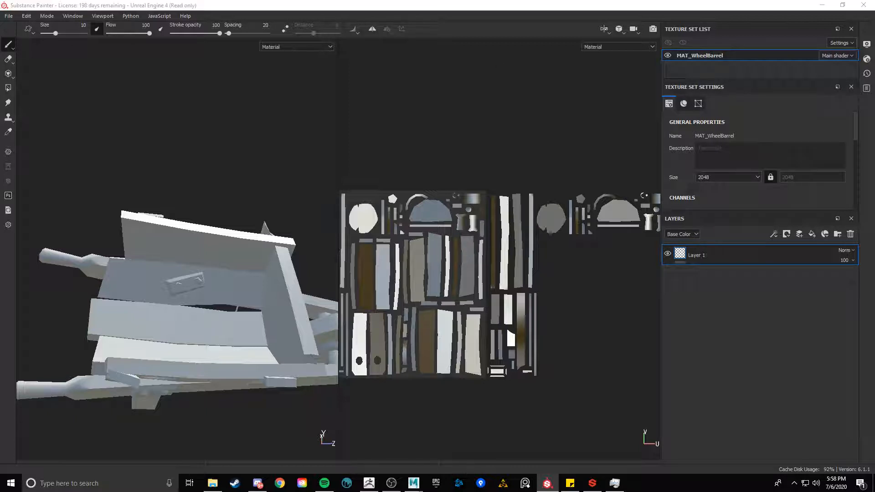
# Open the Bake Mesh Maps dialog and set the output size to 1024
pyautogui.click(729, 64)
pyautogui.scroll(-5, 747, 171)
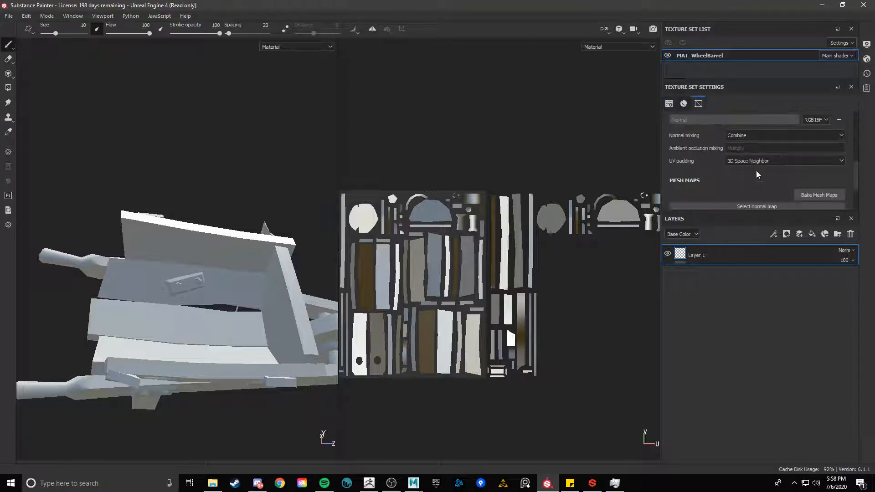
pyautogui.moveTo(773, 210); pyautogui.dragTo(773, 394)
pyautogui.click(819, 195)
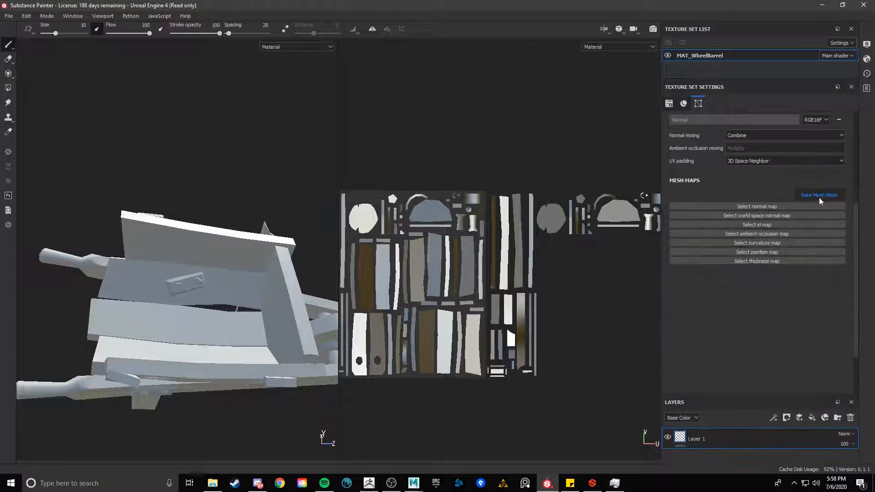
pyautogui.click(452, 117)
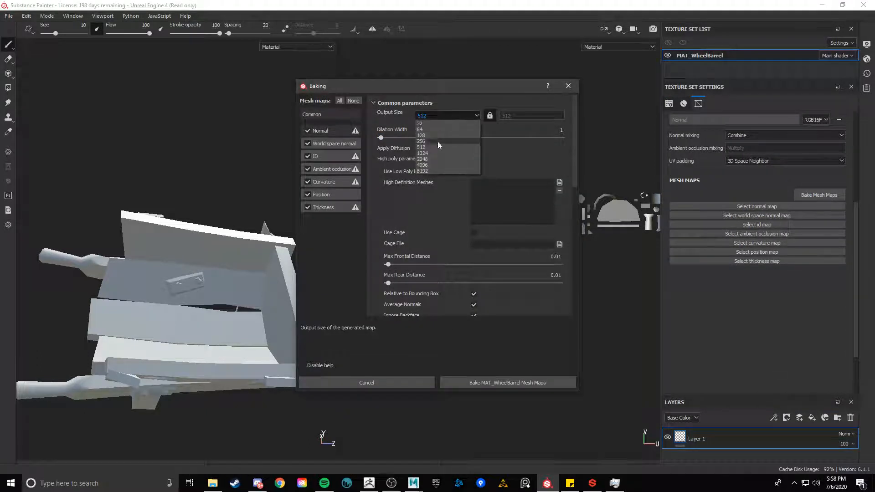
pyautogui.click(428, 153)
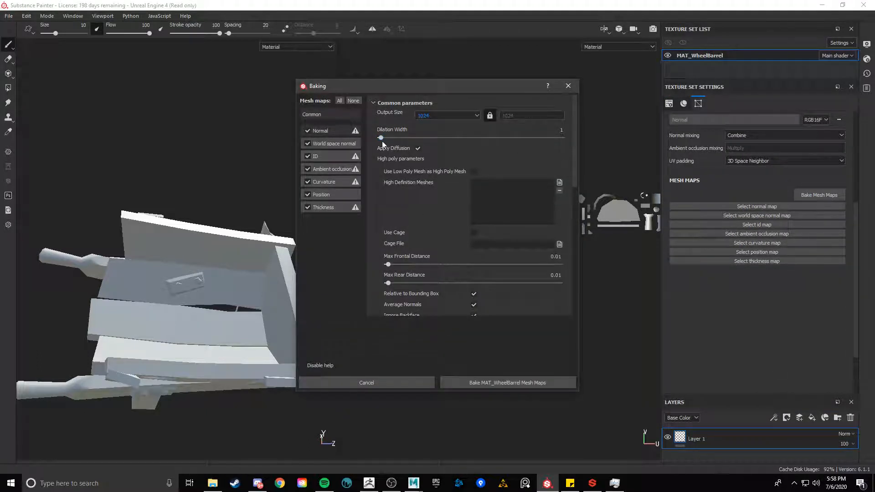
# Set the dilation width to 4 and the max frontal and rear distances to 0.037 and 0.034
pyautogui.moveTo(382, 138); pyautogui.dragTo(385, 140)
pyautogui.scroll(-1, 428, 205)
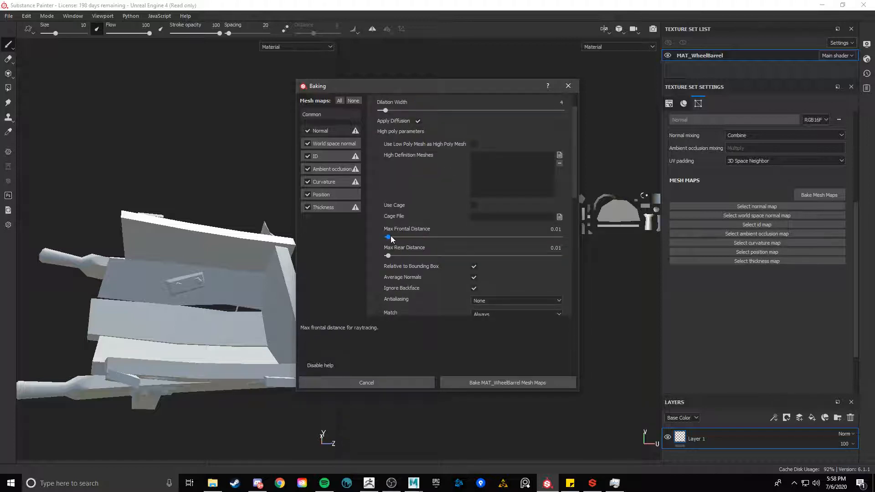
pyautogui.moveTo(389, 237); pyautogui.dragTo(392, 255)
pyautogui.scroll(-2, 405, 242)
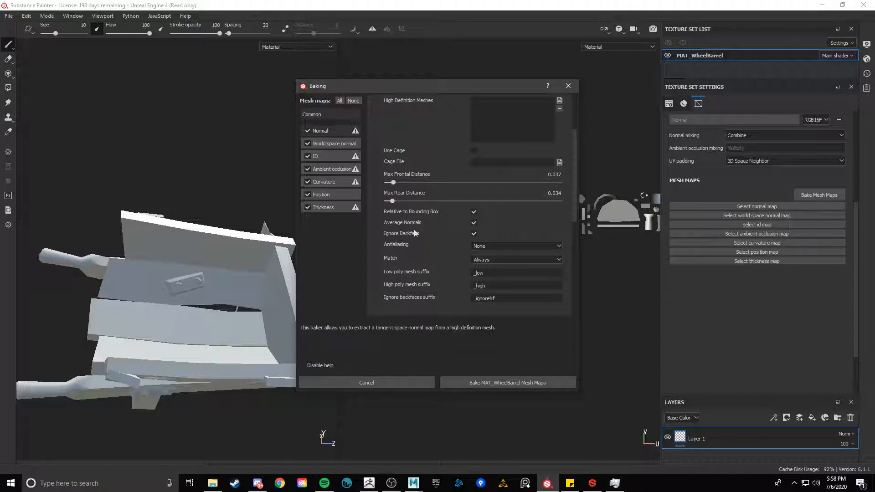
# Set the high/low poly match mode to By Mesh Name
pyautogui.click(510, 259)
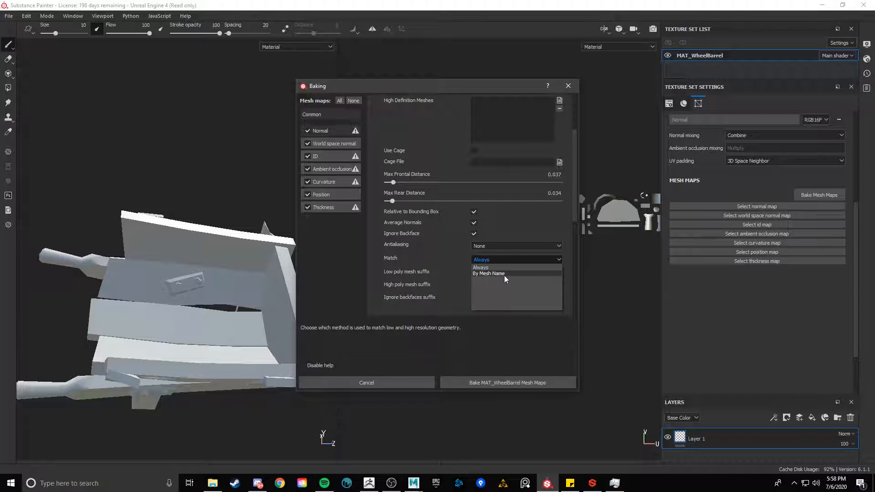
pyautogui.click(504, 275)
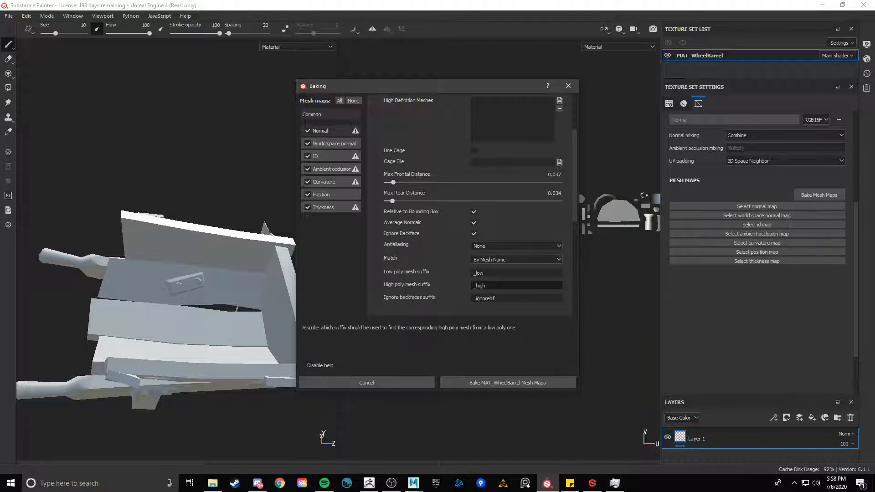
pyautogui.moveTo(503, 274); pyautogui.dragTo(473, 287)
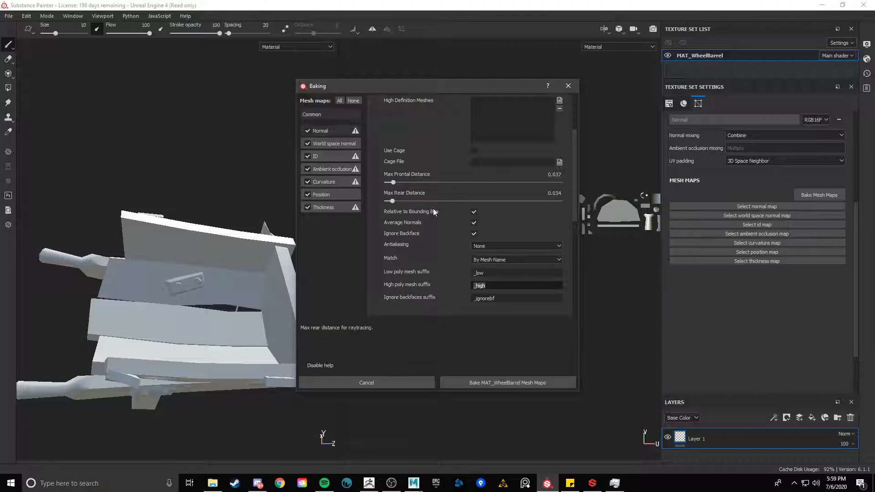
pyautogui.scroll(3, 439, 221)
# Add WB_high.fbx as the high definition mesh
pyautogui.click(560, 182)
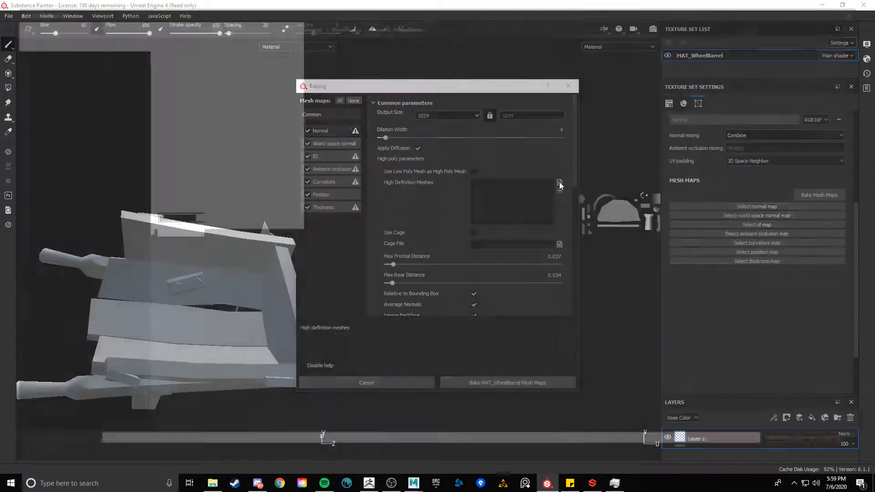
pyautogui.click(203, 94)
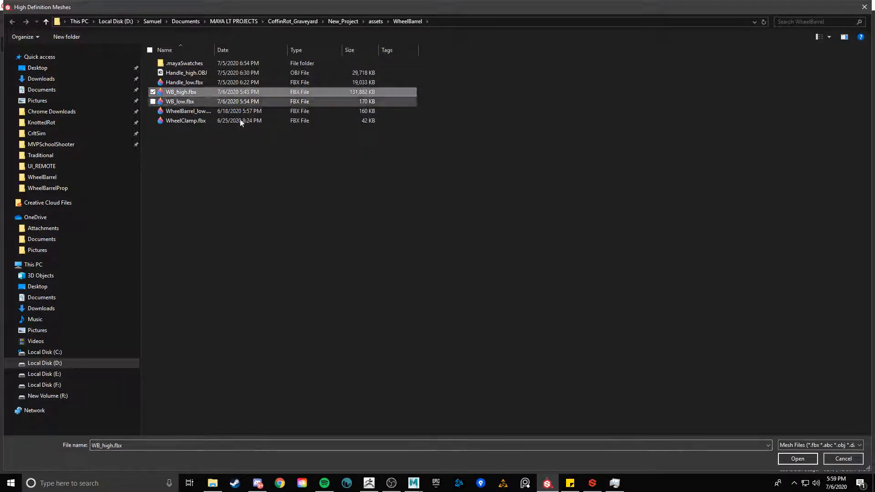
pyautogui.click(794, 458)
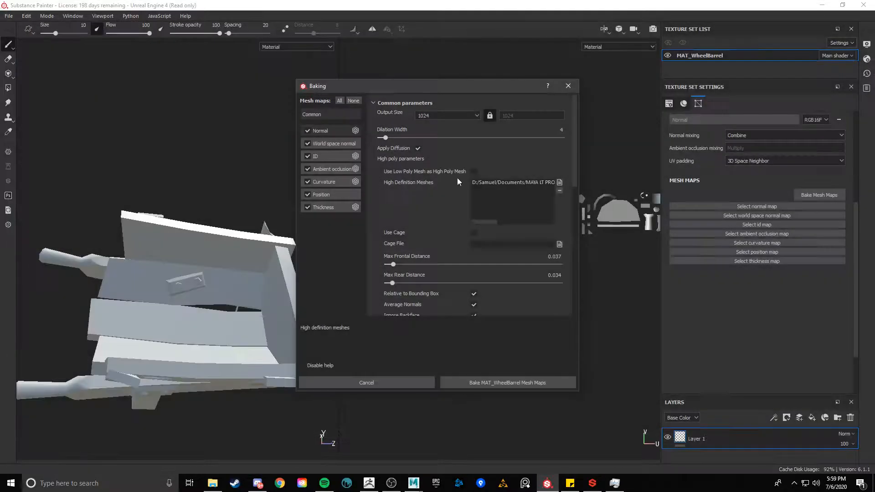
# Bake the MAT_WheelBarrel mesh maps and close the finished baking window
pyautogui.click(530, 383)
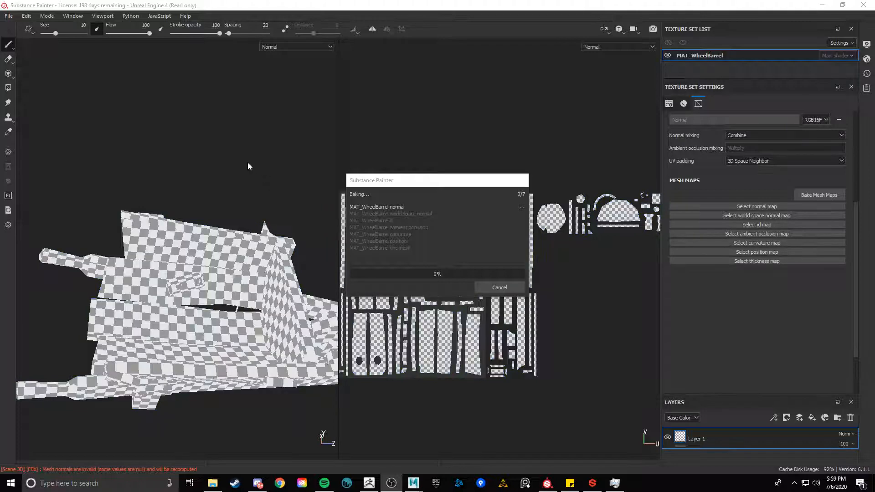
pyautogui.click(243, 161)
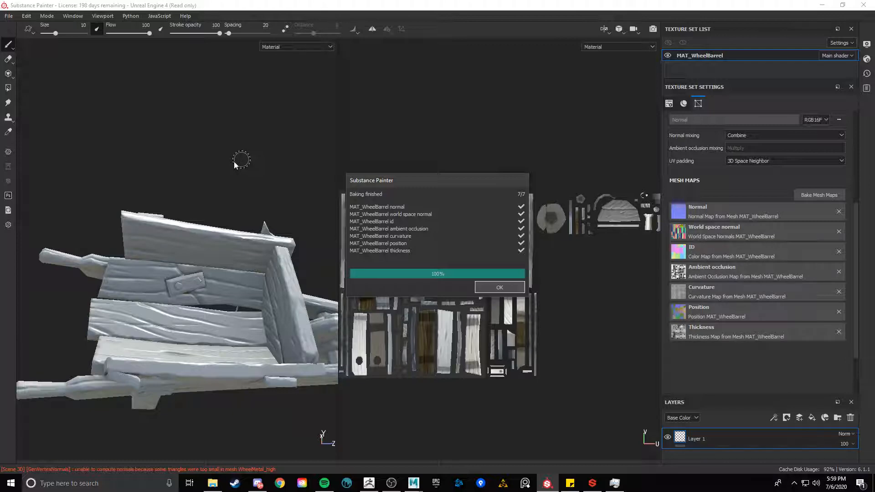
pyautogui.press('Return')
# Reopen the baking settings and review the high poly parameters and match options
pyautogui.keyDown('alt'); pyautogui.moveTo(211, 195); pyautogui.dragTo(173, 141); pyautogui.keyUp('alt')
pyautogui.keyDown('alt'); pyautogui.moveTo(274, 245); pyautogui.dragTo(261, 226); pyautogui.keyUp('alt')
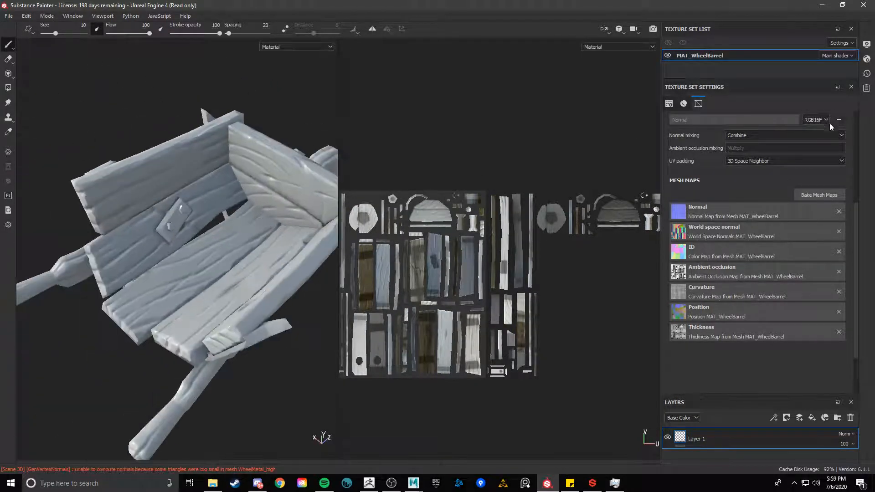
pyautogui.click(820, 196)
pyautogui.scroll(-3, 462, 278)
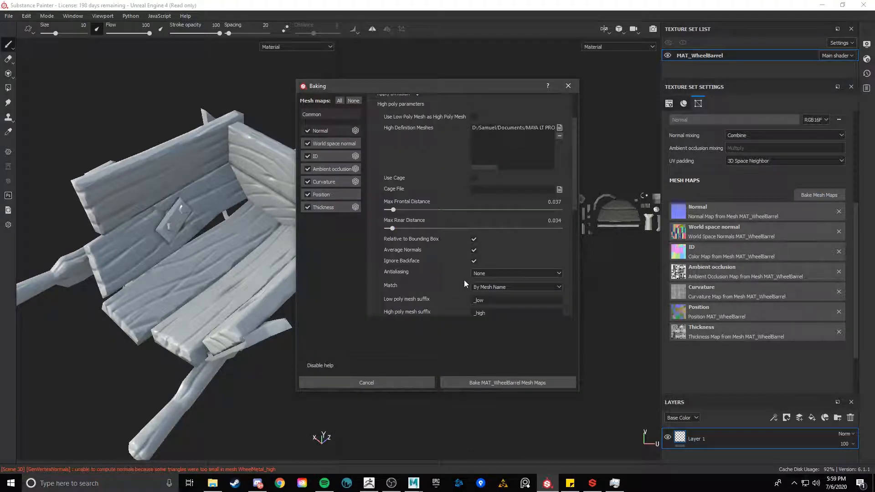
pyautogui.scroll(-1, 501, 289)
pyautogui.click(497, 259)
pyautogui.click(492, 261)
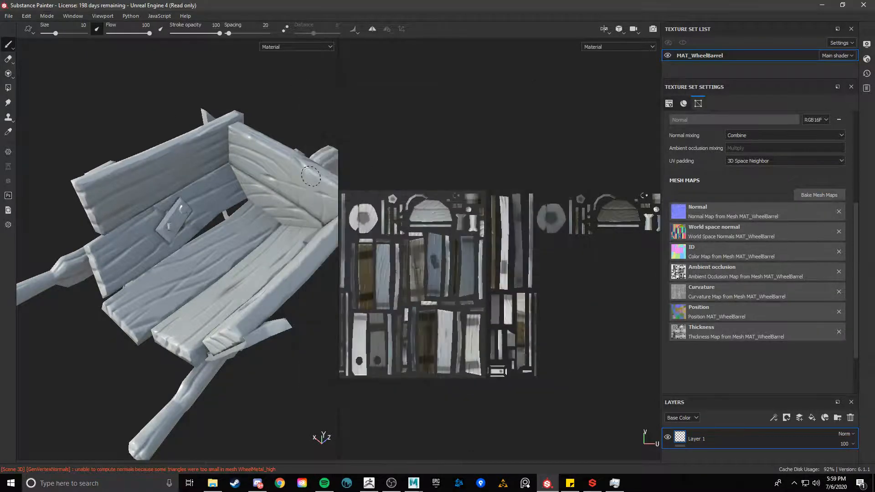
# Orbit and zoom around the wheelbarrow to inspect the baked mesh maps on the model
pyautogui.keyDown('alt'); pyautogui.moveTo(250, 123); pyautogui.dragTo(237, 171); pyautogui.keyUp('alt')
pyautogui.keyDown('shift'); pyautogui.moveTo(237, 171); pyautogui.dragTo(220, 172, button='right'); pyautogui.keyUp('shift')
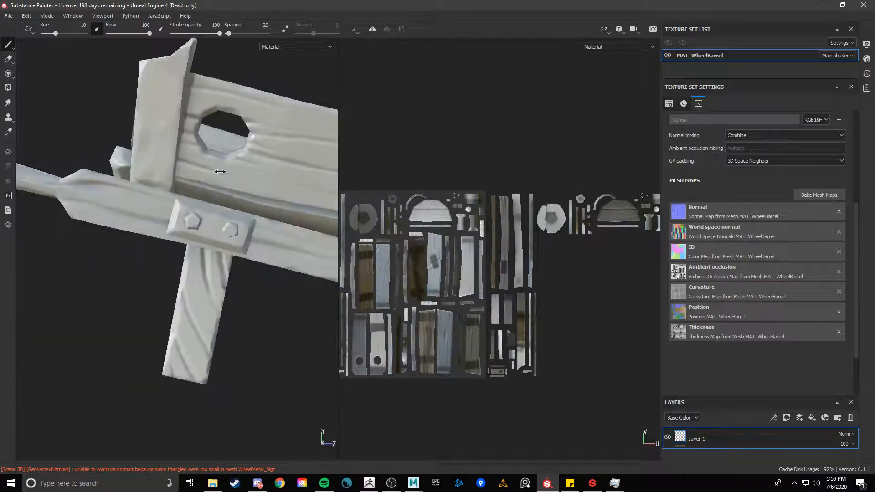
pyautogui.keyDown('alt'); pyautogui.moveTo(224, 183); pyautogui.dragTo(182, 186); pyautogui.keyUp('alt')
pyautogui.keyDown('shift'); pyautogui.moveTo(183, 186); pyautogui.dragTo(241, 222, button='right'); pyautogui.keyUp('shift')
pyautogui.keyDown('alt'); pyautogui.moveTo(241, 222); pyautogui.dragTo(212, 194); pyautogui.keyUp('alt')
pyautogui.moveTo(212, 194)
pyautogui.keyDown('shift'); pyautogui.mouseDown(button='right')
pyautogui.moveTo(232, 196)
pyautogui.moveTo(212, 198)
pyautogui.mouseUp(button='right'); pyautogui.keyUp('shift')
pyautogui.keyDown('alt'); pyautogui.moveTo(187, 266); pyautogui.dragTo(218, 296); pyautogui.keyUp('alt')
pyautogui.keyDown('alt'); pyautogui.moveTo(373, 357); pyautogui.dragTo(397, 344, button='right'); pyautogui.keyUp('alt')
pyautogui.keyDown('alt'); pyautogui.moveTo(374, 349); pyautogui.dragTo(471, 302, button='middle'); pyautogui.keyUp('alt')
pyautogui.keyDown('alt'); pyautogui.moveTo(470, 302); pyautogui.dragTo(522, 239, button='right'); pyautogui.keyUp('alt')
pyautogui.keyDown('alt'); pyautogui.moveTo(522, 240); pyautogui.dragTo(376, 345, button='middle'); pyautogui.keyUp('alt')
pyautogui.keyDown('alt'); pyautogui.moveTo(376, 345); pyautogui.dragTo(382, 341, button='right'); pyautogui.keyUp('alt')
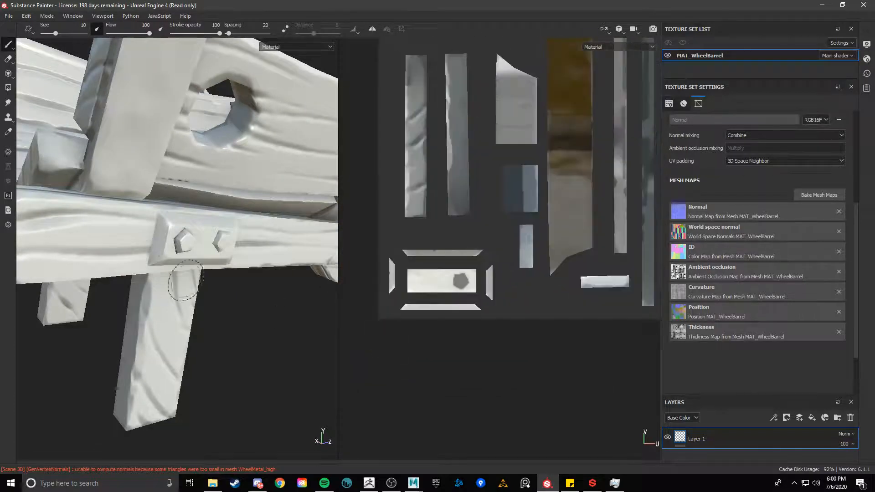
pyautogui.keyDown('alt'); pyautogui.moveTo(182, 288); pyautogui.dragTo(170, 313, button='right'); pyautogui.keyUp('alt')
pyautogui.keyDown('alt'); pyautogui.moveTo(180, 315); pyautogui.dragTo(87, 286); pyautogui.keyUp('alt')
pyautogui.keyDown('shift'); pyautogui.moveTo(87, 286); pyautogui.dragTo(111, 287, button='right'); pyautogui.keyUp('shift')
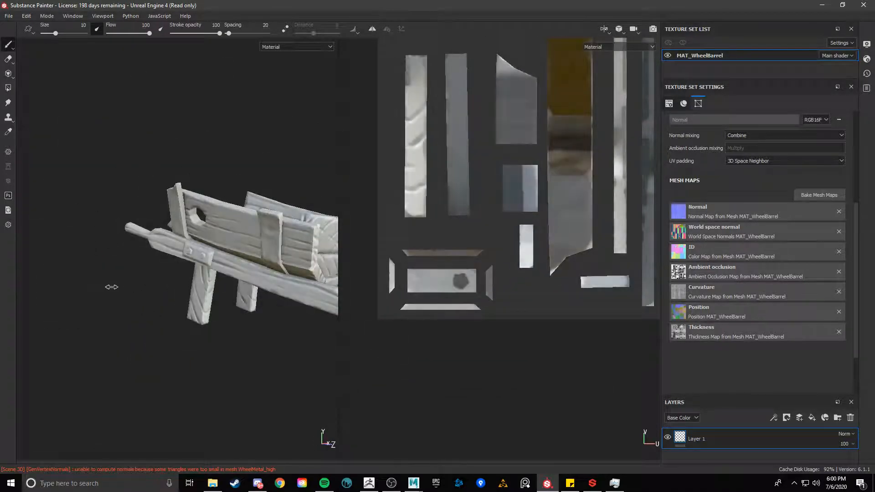
pyautogui.keyDown('alt'); pyautogui.moveTo(111, 287); pyautogui.dragTo(241, 297); pyautogui.keyUp('alt')
pyautogui.keyDown('alt'); pyautogui.moveTo(155, 278); pyautogui.dragTo(194, 274, button='middle'); pyautogui.keyUp('alt')
pyautogui.moveTo(193, 275)
pyautogui.keyDown('alt'); pyautogui.mouseDown()
pyautogui.moveTo(171, 317)
pyautogui.moveTo(198, 307)
pyautogui.moveTo(207, 274)
pyautogui.mouseUp(); pyautogui.keyUp('alt')
pyautogui.moveTo(207, 273)
pyautogui.keyDown('alt'); pyautogui.mouseDown(button='right')
pyautogui.moveTo(203, 322)
pyautogui.moveTo(186, 313)
pyautogui.moveTo(193, 344)
pyautogui.moveTo(221, 348)
pyautogui.mouseUp(button='right'); pyautogui.keyUp('alt')
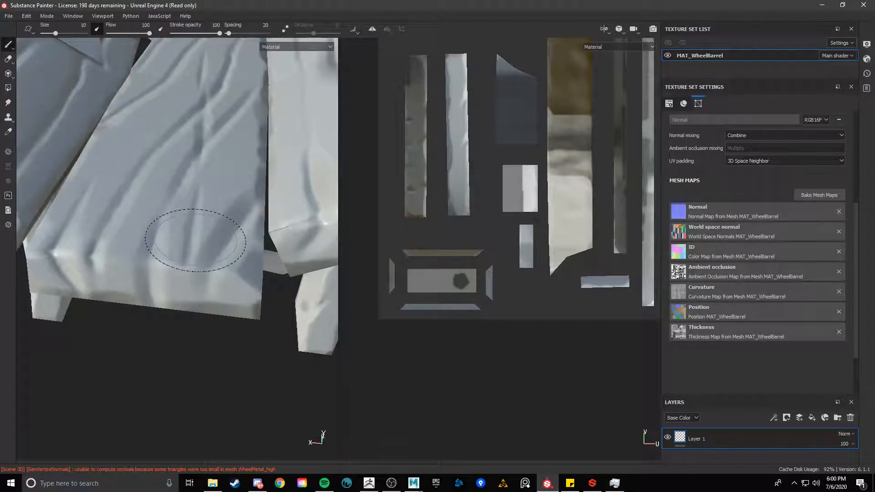
pyautogui.keyDown('alt'); pyautogui.moveTo(229, 373); pyautogui.dragTo(39, 341, button='right'); pyautogui.keyUp('alt')
pyautogui.keyDown('alt'); pyautogui.moveTo(38, 340); pyautogui.dragTo(164, 360); pyautogui.keyUp('alt')
pyautogui.keyDown('alt'); pyautogui.moveTo(164, 360); pyautogui.dragTo(112, 352, button='right'); pyautogui.keyUp('alt')
pyautogui.moveTo(204, 358)
pyautogui.keyDown('alt'); pyautogui.mouseDown()
pyautogui.moveTo(234, 363)
pyautogui.moveTo(209, 356)
pyautogui.moveTo(205, 318)
pyautogui.moveTo(215, 330)
pyautogui.moveTo(201, 320)
pyautogui.moveTo(142, 382)
pyautogui.moveTo(168, 290)
pyautogui.moveTo(128, 368)
pyautogui.moveTo(151, 329)
pyautogui.moveTo(150, 305)
pyautogui.mouseUp(); pyautogui.keyUp('alt')
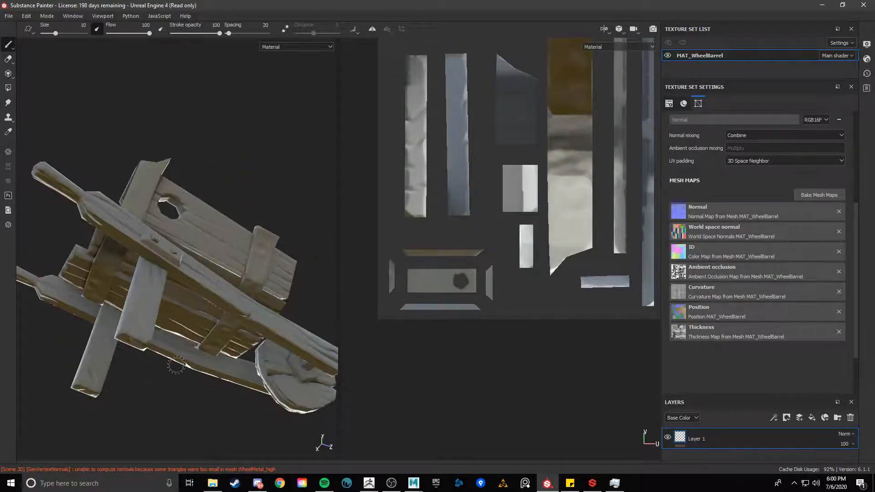
pyautogui.moveTo(176, 365)
pyautogui.keyDown('alt'); pyautogui.mouseDown()
pyautogui.moveTo(190, 361)
pyautogui.moveTo(94, 410)
pyautogui.moveTo(65, 380)
pyautogui.moveTo(63, 356)
pyautogui.moveTo(92, 354)
pyautogui.moveTo(77, 376)
pyautogui.moveTo(64, 210)
pyautogui.mouseUp(); pyautogui.keyUp('alt')
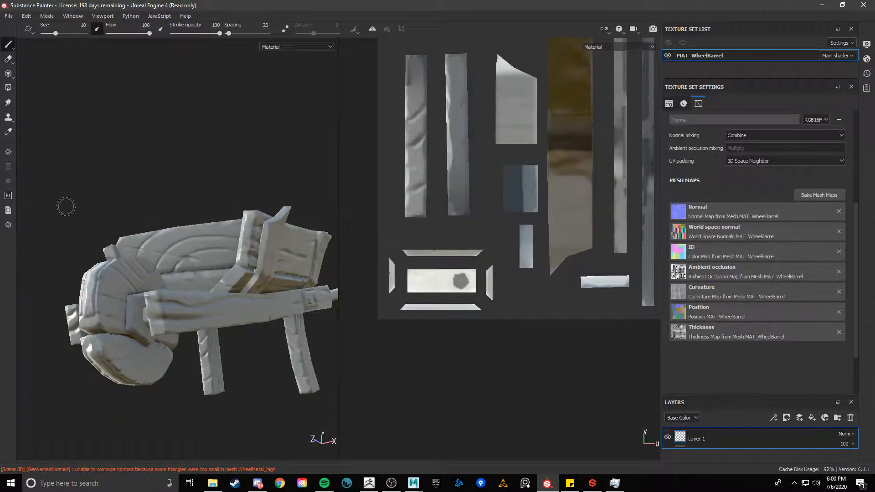
# Switch the viewport to the ID mesh map, orbit to inspect it, and return to the material view
pyautogui.press('b')
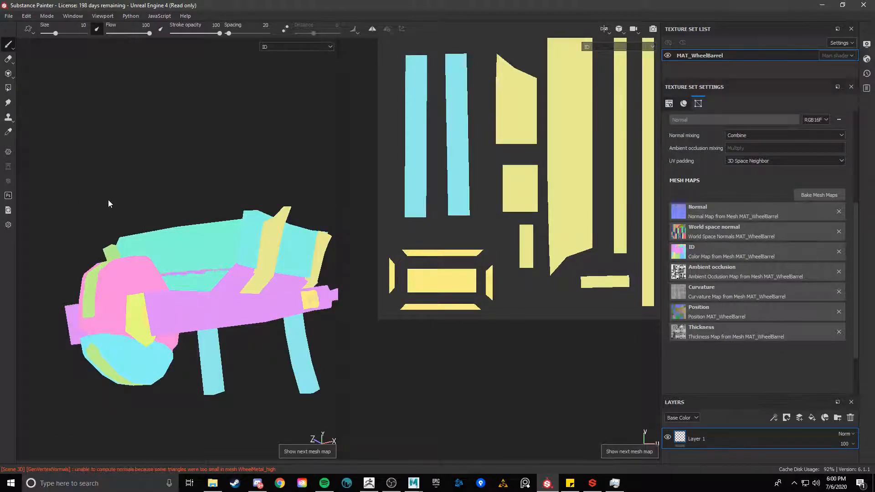
pyautogui.keyDown('alt'); pyautogui.moveTo(108, 201); pyautogui.dragTo(163, 332); pyautogui.keyUp('alt')
pyautogui.keyDown('alt'); pyautogui.moveTo(150, 207); pyautogui.dragTo(114, 173); pyautogui.keyUp('alt')
pyautogui.keyDown('alt'); pyautogui.moveTo(199, 223); pyautogui.dragTo(277, 221); pyautogui.keyUp('alt')
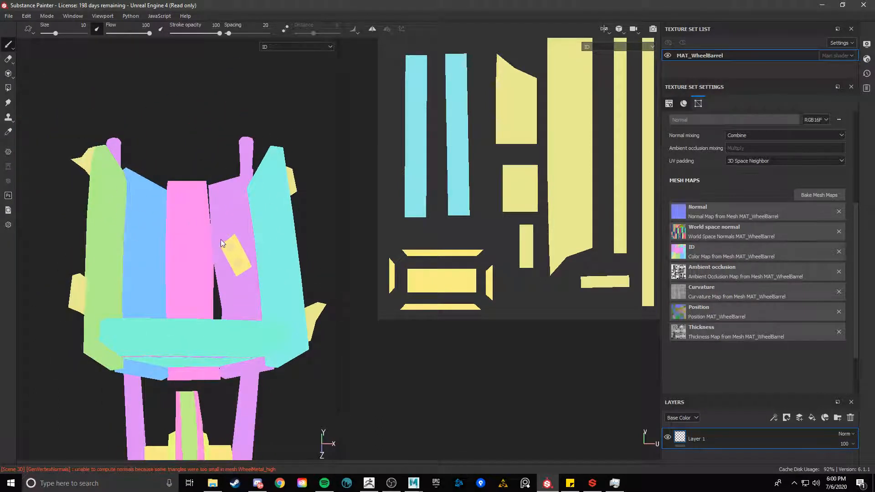
pyautogui.click(8, 88)
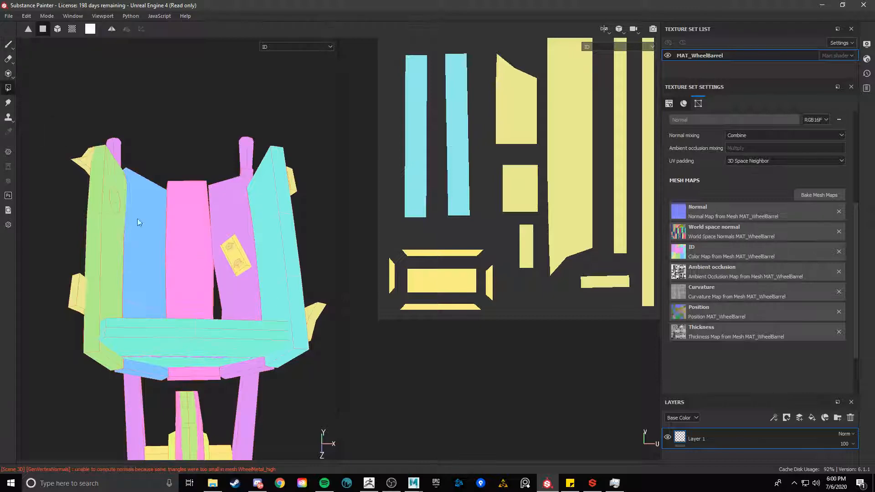
pyautogui.click(8, 43)
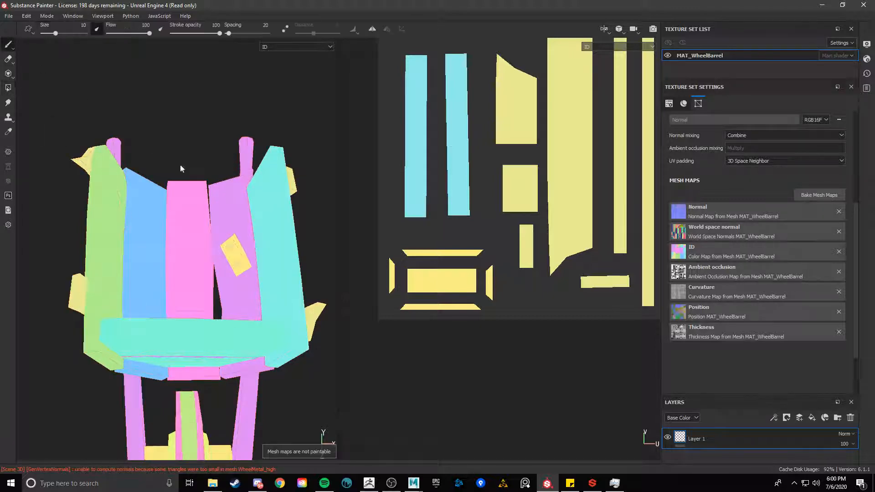
pyautogui.moveTo(182, 170)
pyautogui.keyDown('alt'); pyautogui.mouseDown()
pyautogui.moveTo(154, 192)
pyautogui.moveTo(154, 224)
pyautogui.moveTo(185, 234)
pyautogui.moveTo(201, 267)
pyautogui.moveTo(222, 275)
pyautogui.moveTo(185, 278)
pyautogui.moveTo(242, 377)
pyautogui.moveTo(281, 307)
pyautogui.mouseUp(); pyautogui.keyUp('alt')
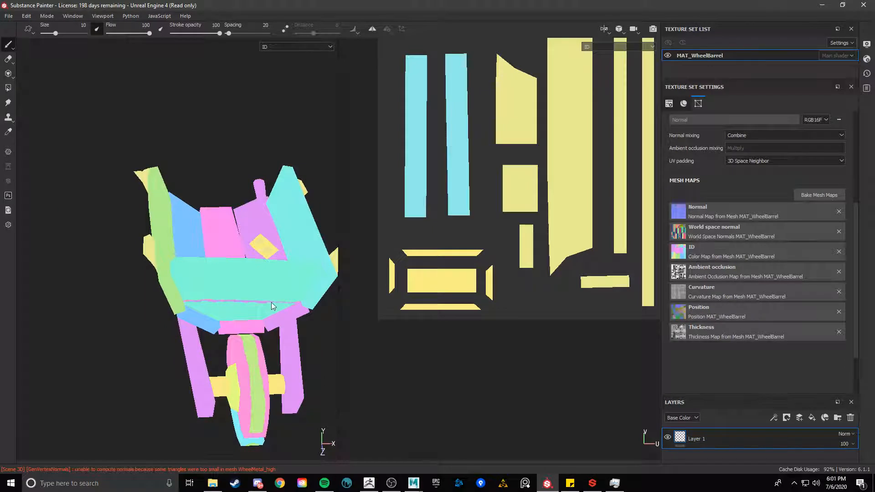
pyautogui.keyDown('alt'); pyautogui.moveTo(204, 238); pyautogui.dragTo(185, 213); pyautogui.keyUp('alt')
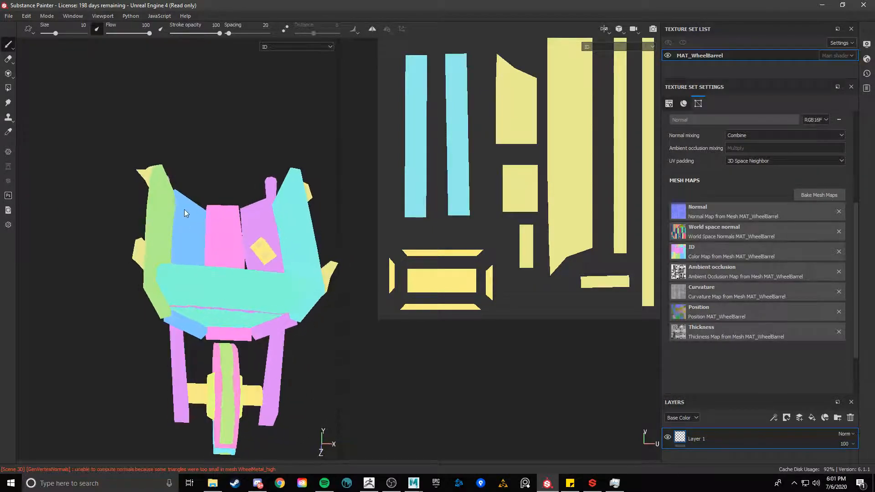
pyautogui.keyDown('alt'); pyautogui.moveTo(249, 298); pyautogui.dragTo(164, 260); pyautogui.keyUp('alt')
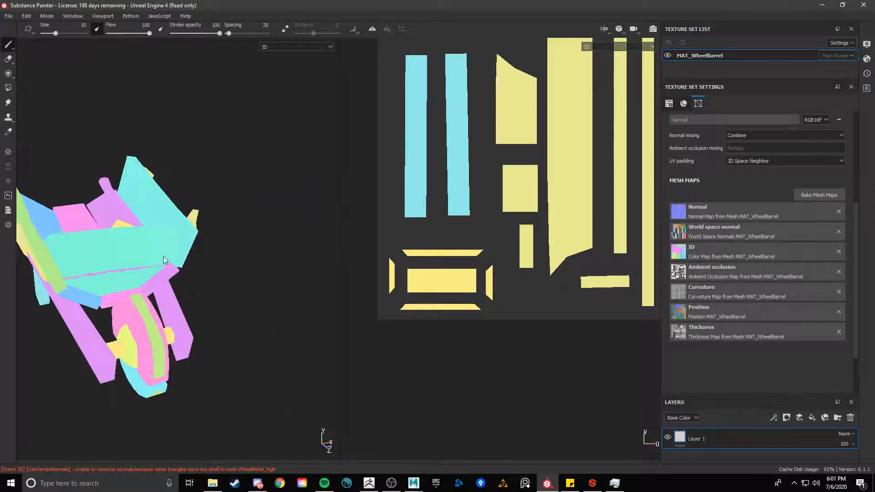
pyautogui.keyDown('alt'); pyautogui.moveTo(226, 257); pyautogui.dragTo(116, 301); pyautogui.keyUp('alt')
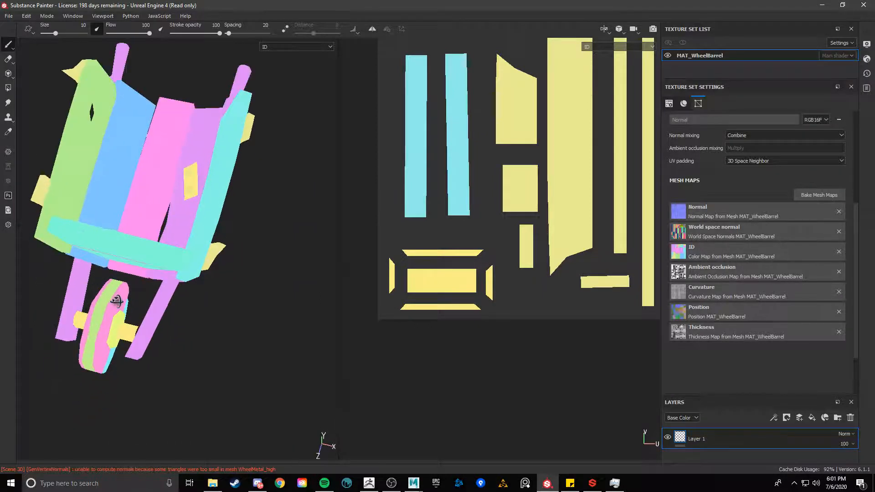
pyautogui.press('m')
# Reopen the baking settings, set antialiasing to Subsampling 4x4 and exclude the ID map from baking
pyautogui.click(819, 195)
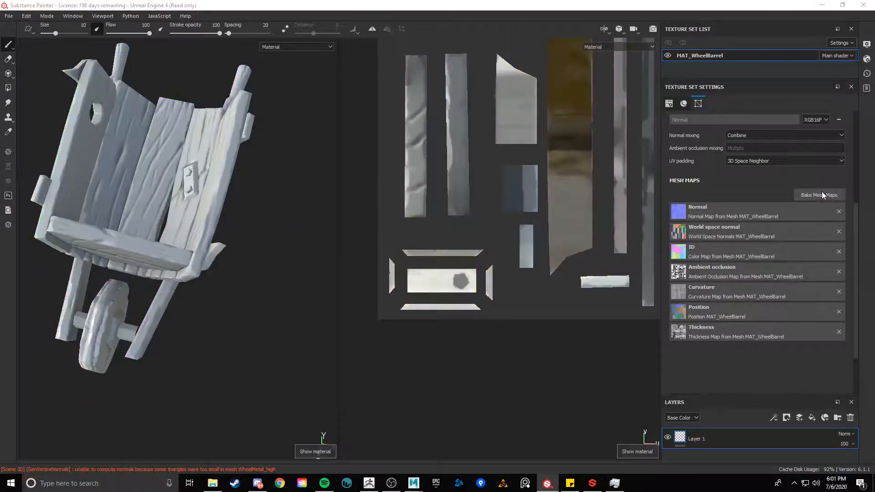
pyautogui.scroll(-3, 415, 271)
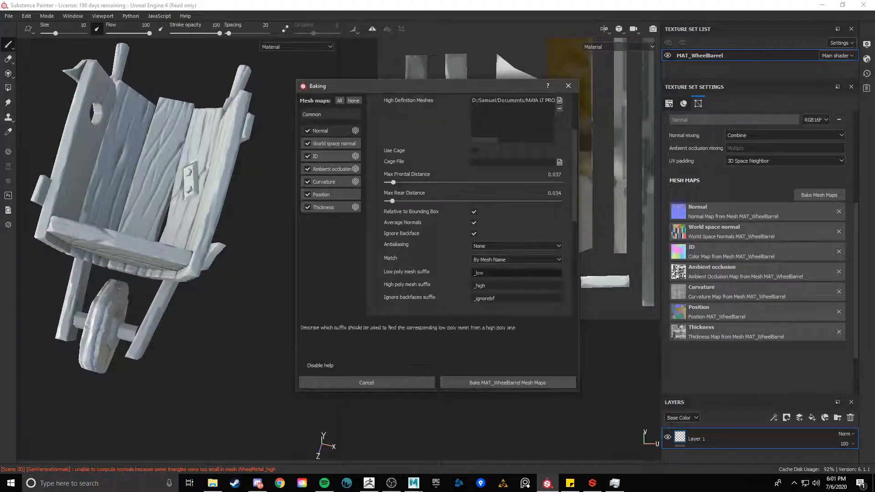
pyautogui.click(490, 260)
pyautogui.click(492, 260)
pyautogui.click(506, 246)
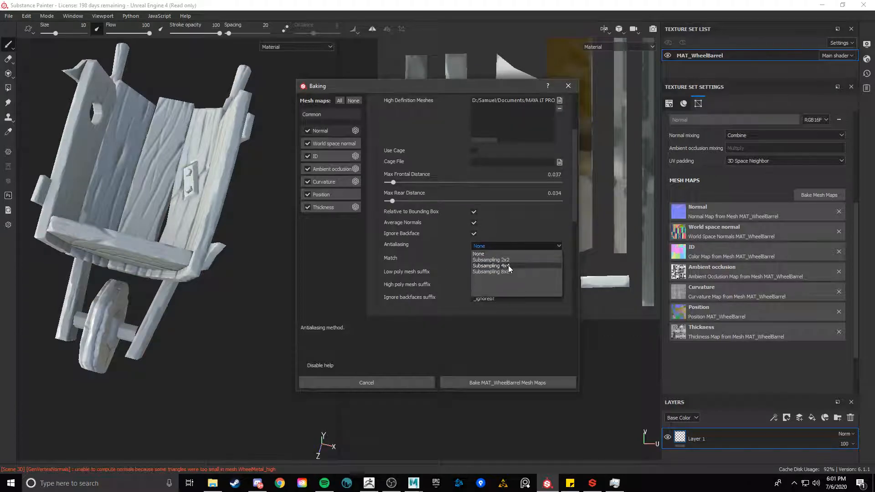
pyautogui.click(506, 268)
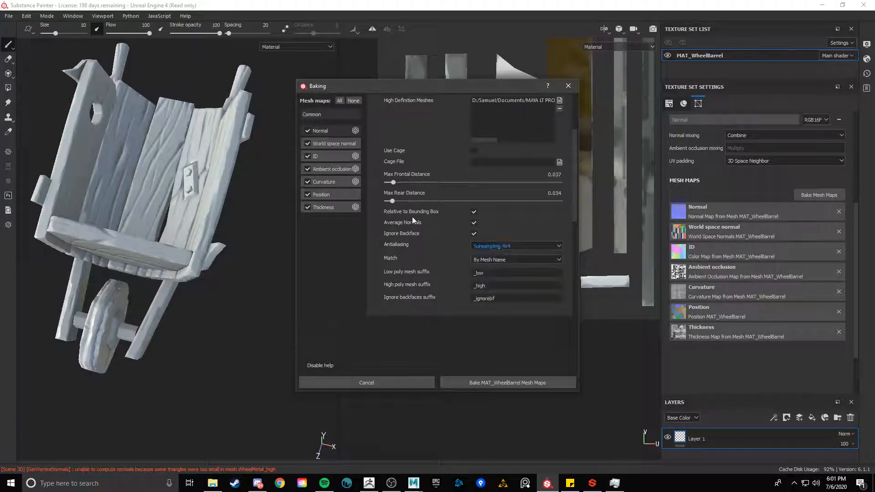
# Review the ambient occlusion, curvature and normal baker parameters
pyautogui.click(327, 168)
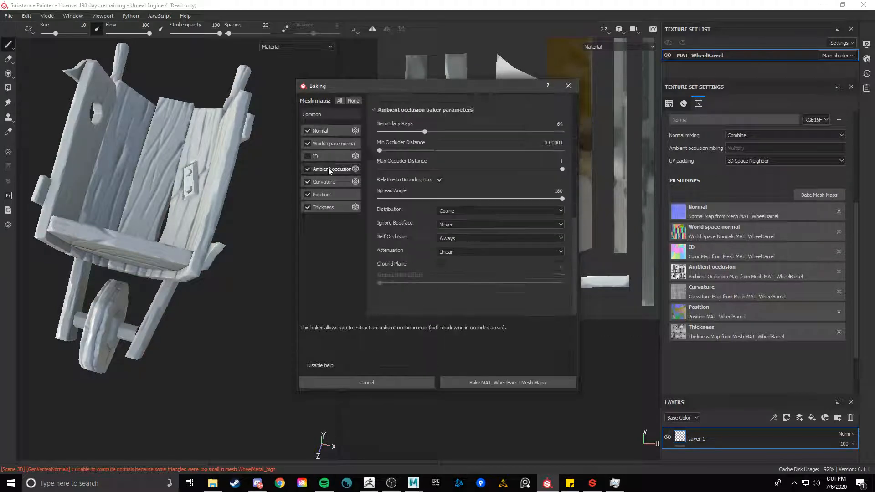
pyautogui.click(489, 231)
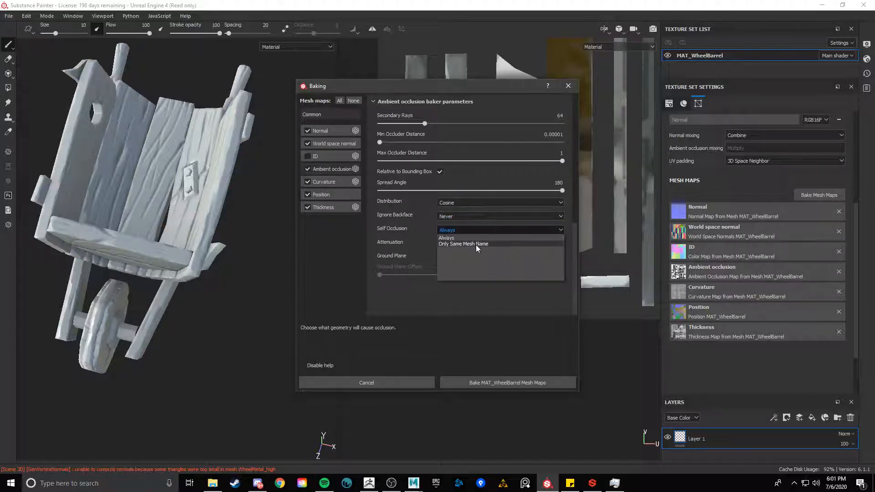
pyautogui.click(477, 238)
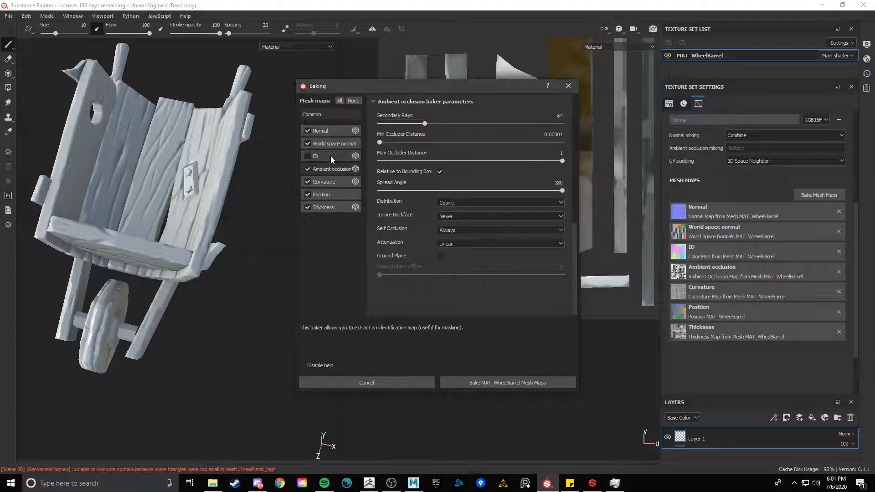
pyautogui.click(333, 143)
pyautogui.click(340, 182)
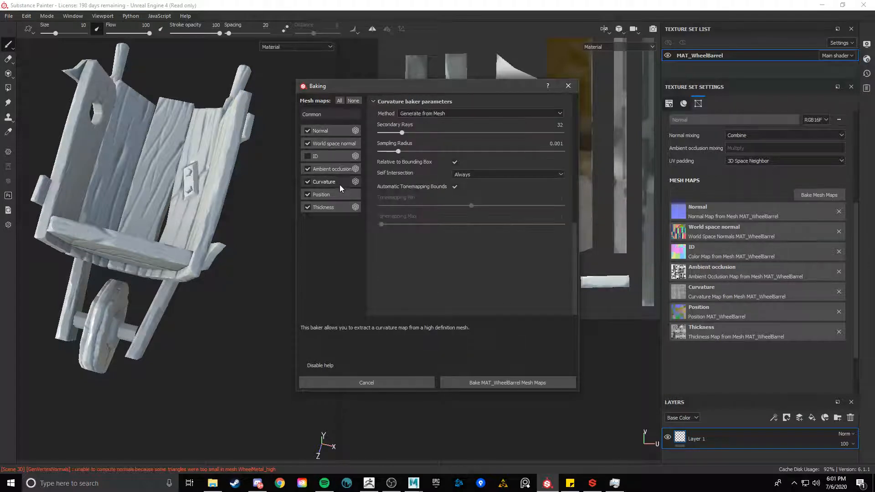
pyautogui.click(433, 114)
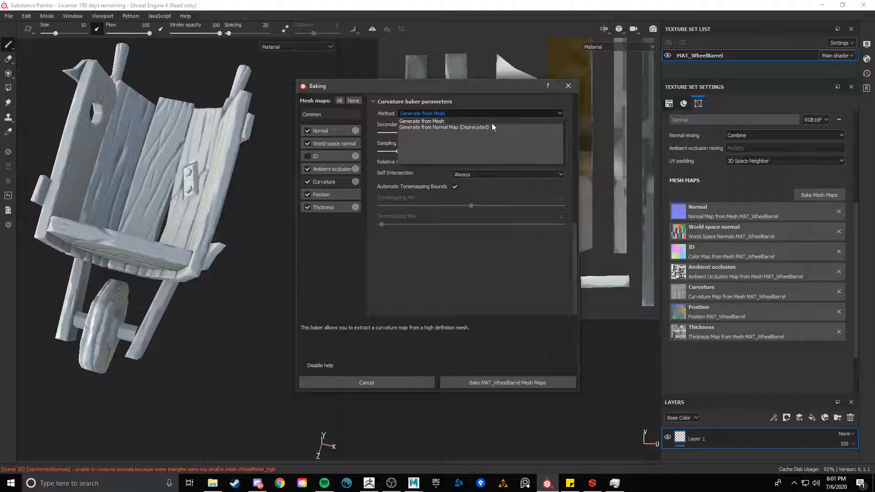
pyautogui.click(439, 121)
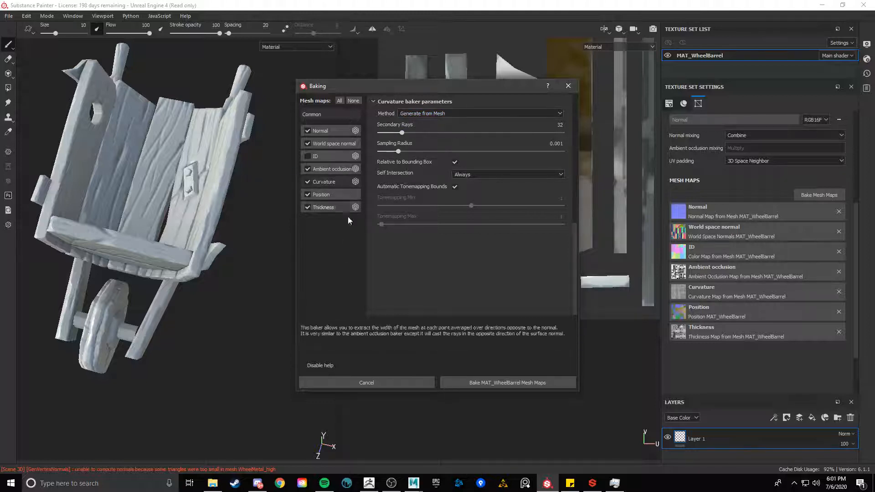
pyautogui.click(349, 131)
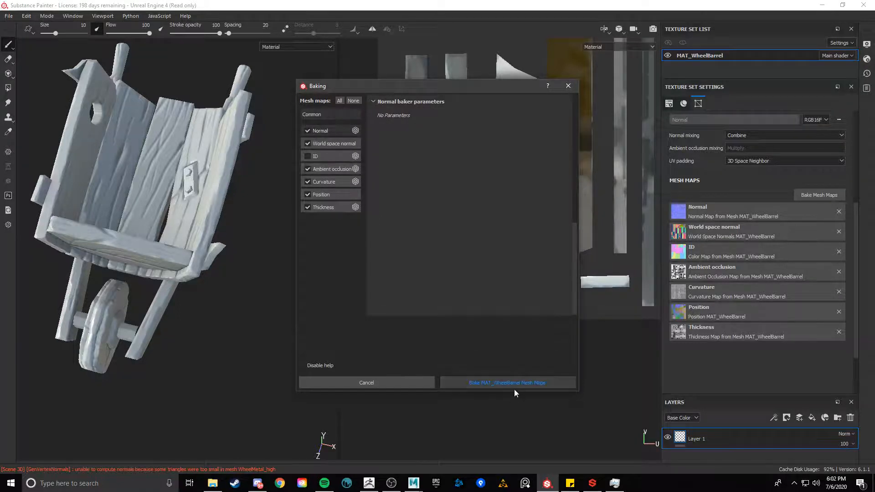
# Set the common output size to 2048 and the dilation width to 8
pyautogui.click(324, 114)
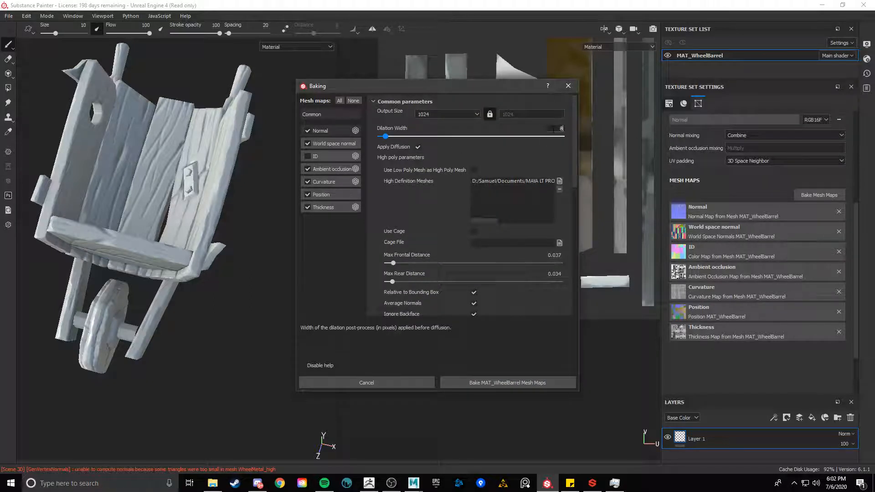
pyautogui.click(474, 114)
pyautogui.click(449, 152)
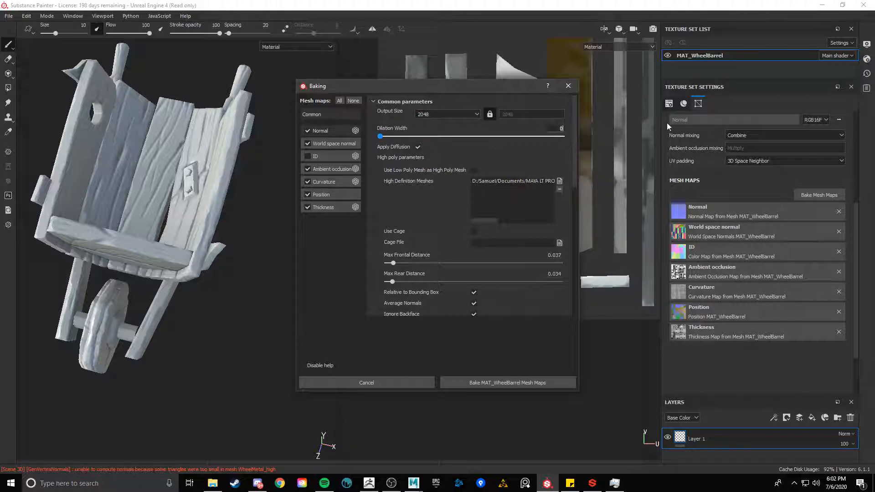
pyautogui.write('8')
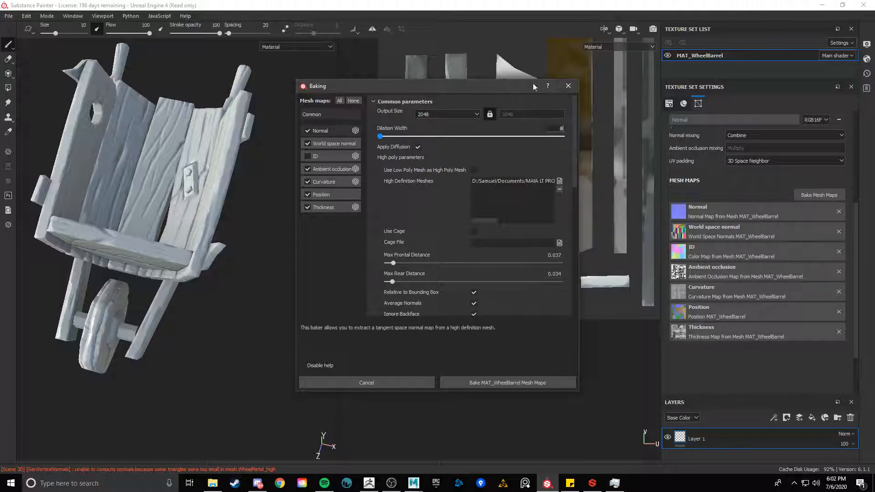
# Bake the MAT_WheelBarrel mesh maps with the updated settings
pyautogui.moveTo(533, 85); pyautogui.dragTo(341, 67)
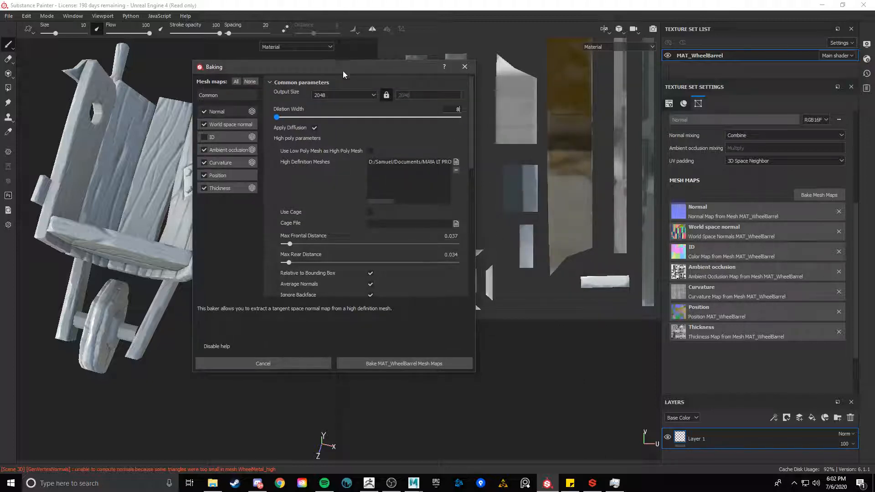
pyautogui.scroll(-2, 390, 220)
pyautogui.click(424, 253)
pyautogui.click(424, 253)
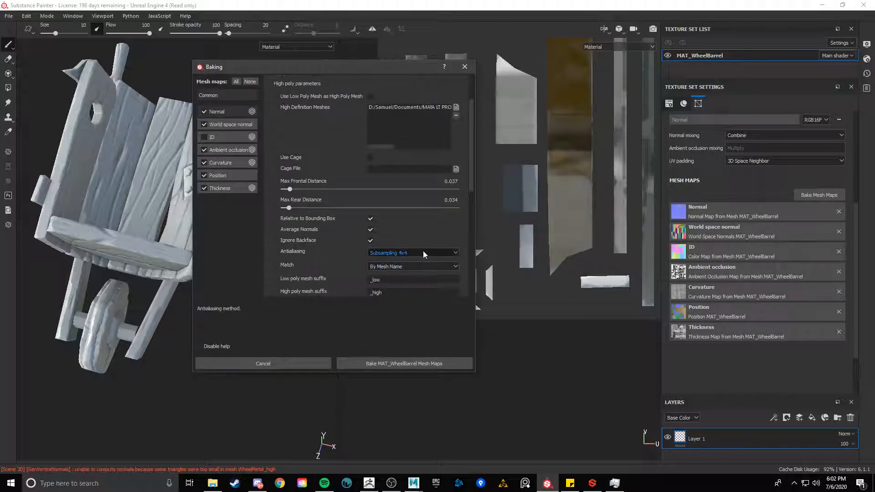
pyautogui.scroll(2, 424, 249)
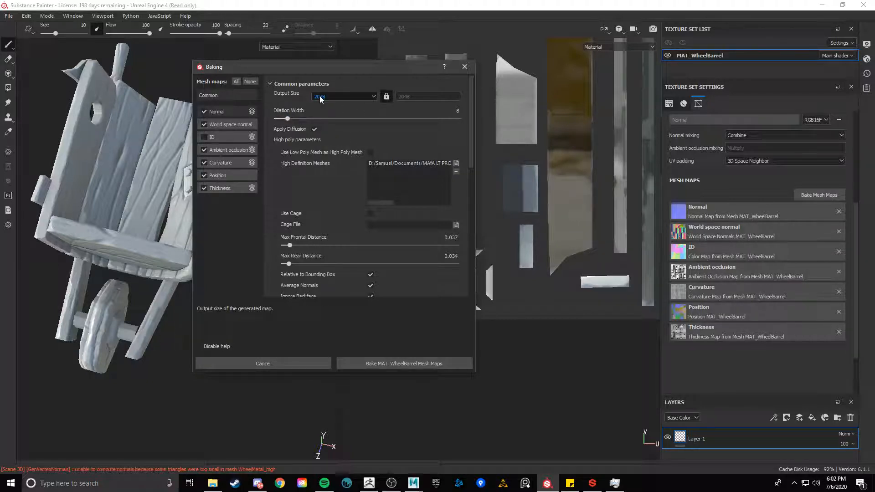
pyautogui.scroll(-2, 319, 100)
pyautogui.scroll(2, 373, 163)
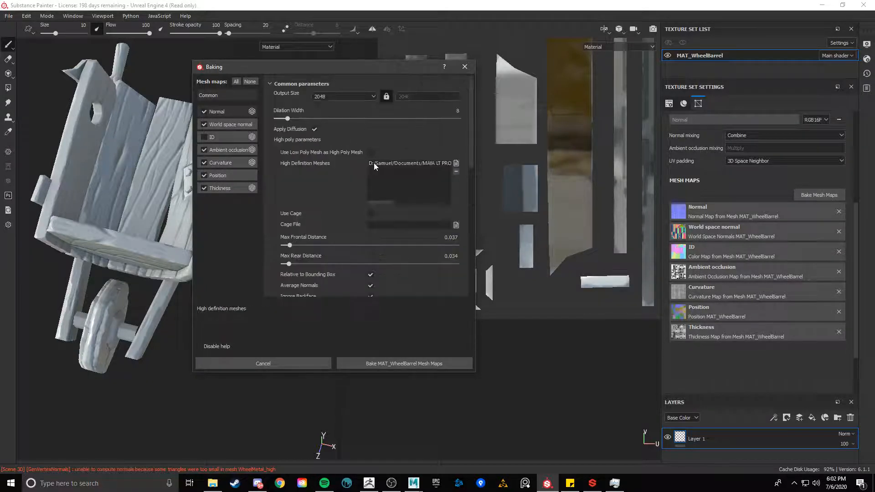
pyautogui.click(409, 359)
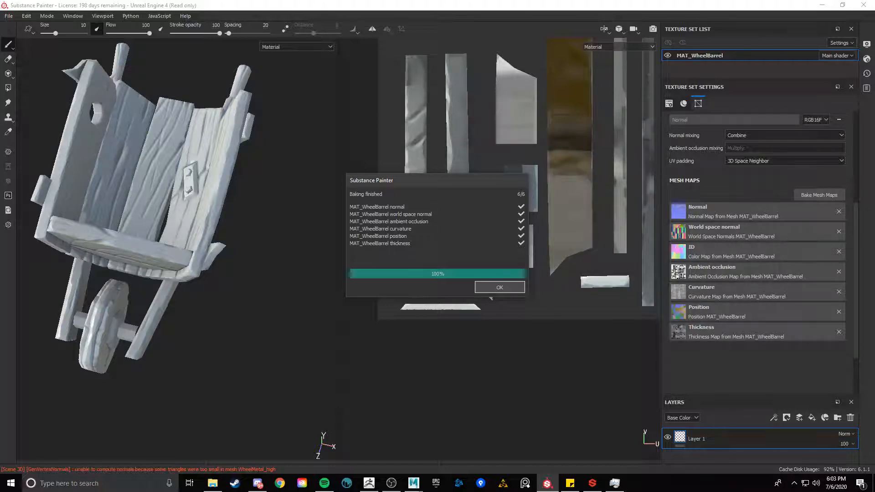
# Close the bake report and set the texture set size to 512
pyautogui.click(500, 287)
pyautogui.keyDown('alt'); pyautogui.moveTo(230, 357); pyautogui.dragTo(248, 274); pyautogui.keyUp('alt')
pyautogui.keyDown('shift'); pyautogui.moveTo(248, 273); pyautogui.dragTo(253, 286, button='right'); pyautogui.keyUp('shift')
pyautogui.keyDown('alt'); pyautogui.moveTo(254, 285); pyautogui.dragTo(319, 269); pyautogui.keyUp('alt')
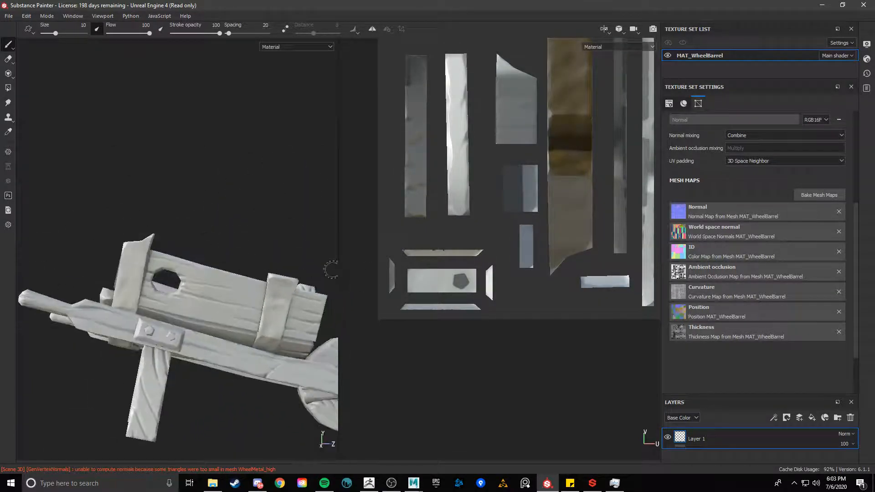
pyautogui.scroll(4, 759, 208)
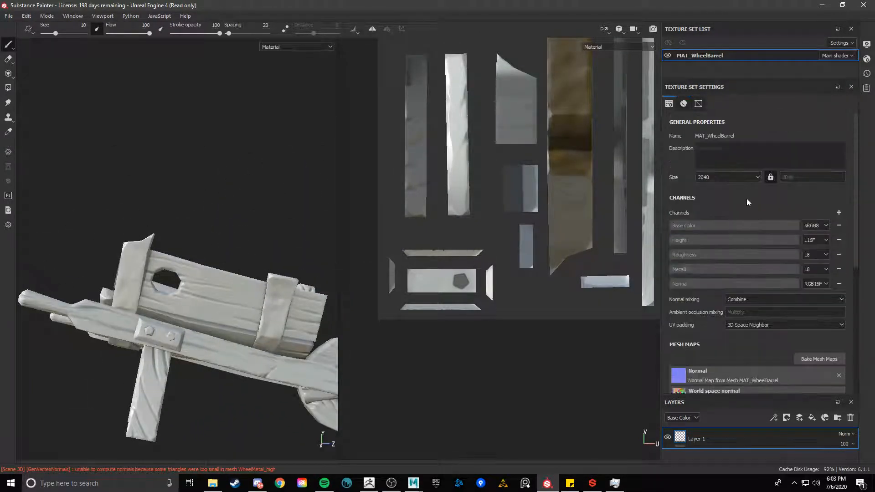
pyautogui.click(751, 178)
pyautogui.click(723, 199)
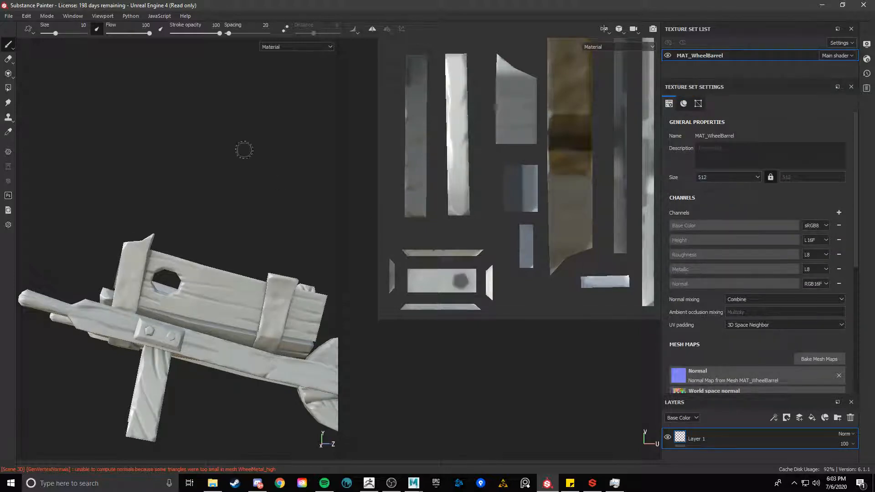
# Set the texture set size to 1024
pyautogui.keyDown('alt'); pyautogui.moveTo(244, 150); pyautogui.dragTo(266, 251); pyautogui.keyUp('alt')
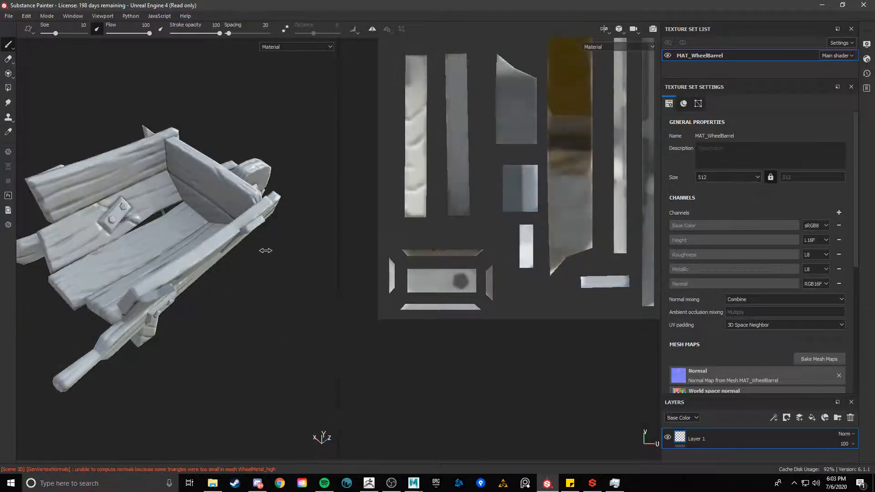
pyautogui.keyDown('shift'); pyautogui.moveTo(266, 250); pyautogui.dragTo(228, 250, button='right'); pyautogui.keyUp('shift')
pyautogui.keyDown('alt'); pyautogui.moveTo(219, 248); pyautogui.dragTo(260, 246); pyautogui.keyUp('alt')
pyautogui.moveTo(260, 246)
pyautogui.keyDown('shift'); pyautogui.mouseDown(button='right')
pyautogui.moveTo(316, 265)
pyautogui.moveTo(256, 258)
pyautogui.moveTo(274, 245)
pyautogui.mouseUp(button='right'); pyautogui.keyUp('shift')
pyautogui.moveTo(274, 245)
pyautogui.keyDown('shift'); pyautogui.mouseDown(button='right')
pyautogui.moveTo(242, 244)
pyautogui.moveTo(264, 248)
pyautogui.mouseUp(button='right'); pyautogui.keyUp('shift')
pyautogui.keyDown('alt'); pyautogui.moveTo(259, 249); pyautogui.dragTo(325, 186); pyautogui.keyUp('alt')
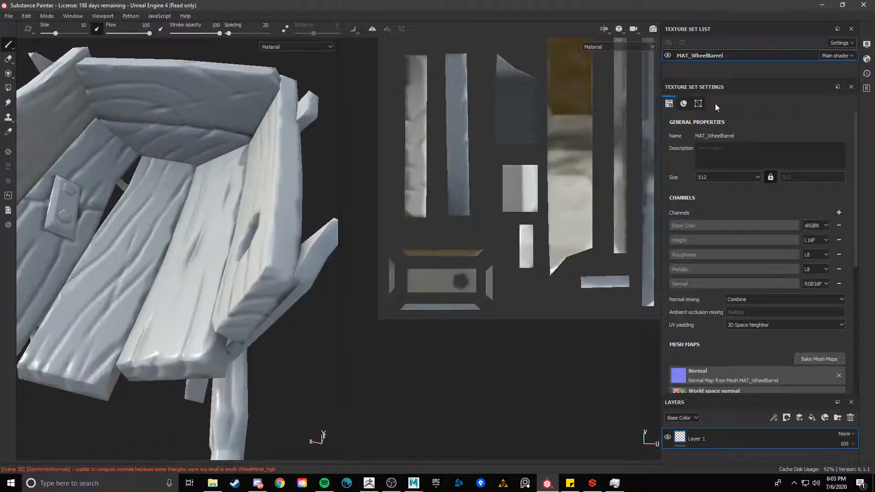
pyautogui.click(727, 177)
pyautogui.click(709, 204)
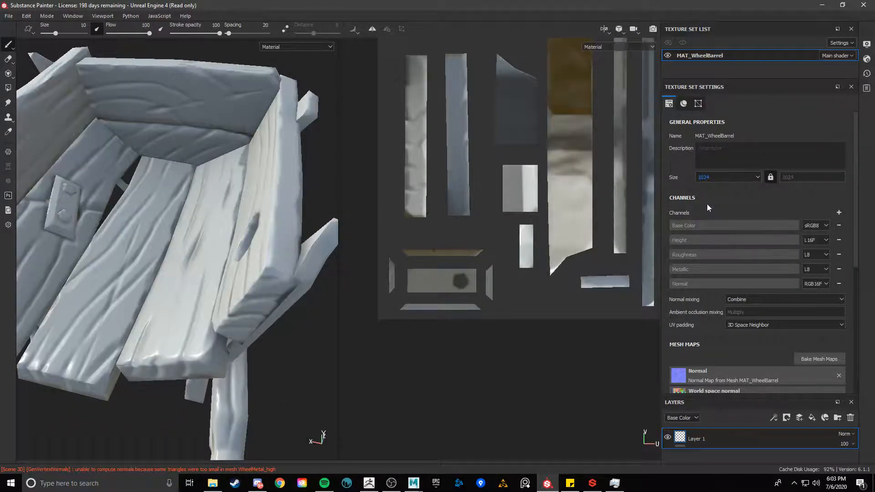
# Open the baking settings and enable only the ID mesh map for baking
pyautogui.scroll(-4, 237, 205)
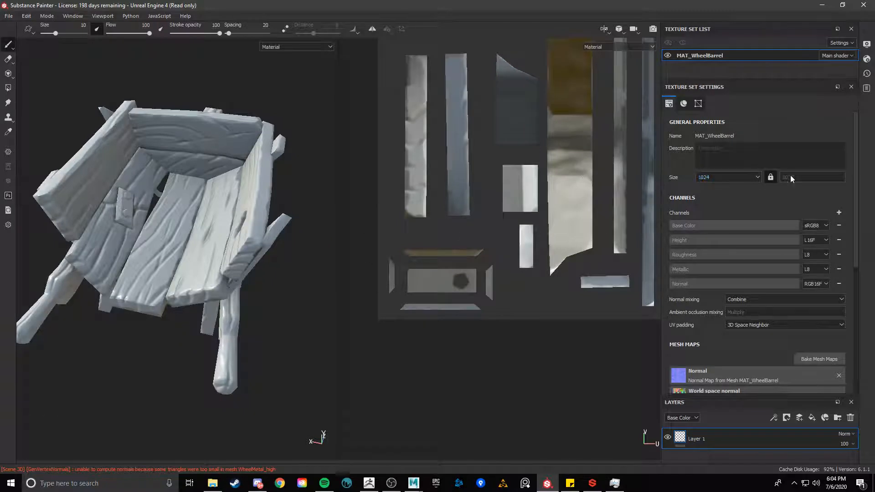
pyautogui.click(819, 359)
pyautogui.click(308, 130)
pyautogui.click(308, 141)
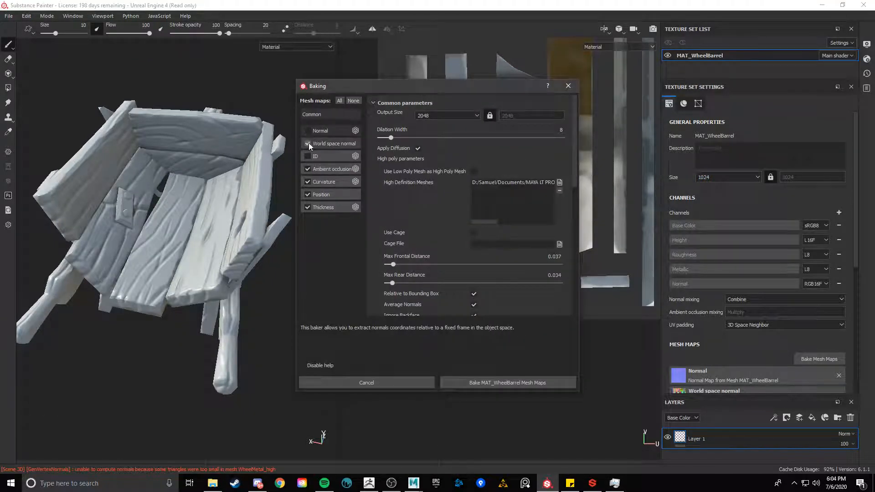
pyautogui.click(308, 166)
pyautogui.click(309, 180)
pyautogui.click(309, 194)
pyautogui.click(308, 207)
pyautogui.click(308, 156)
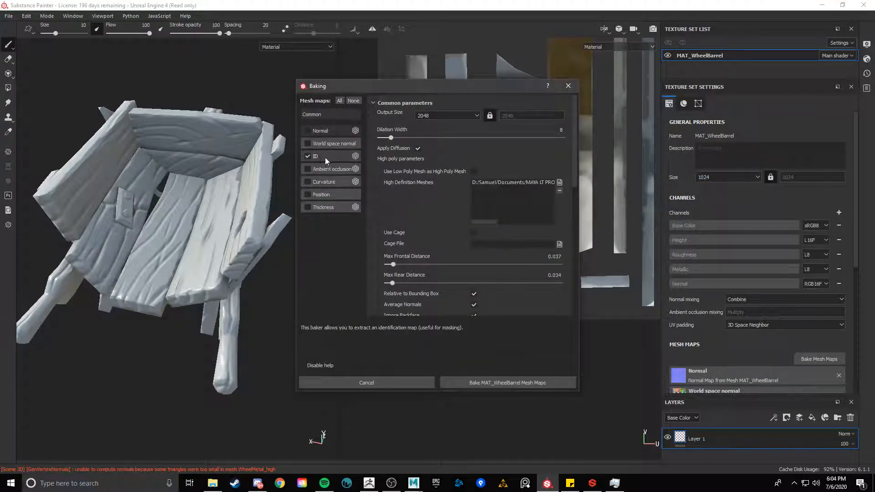
# Set the ID baker's color source to Mesh ID / Polygroup
pyautogui.click(326, 156)
pyautogui.click(462, 117)
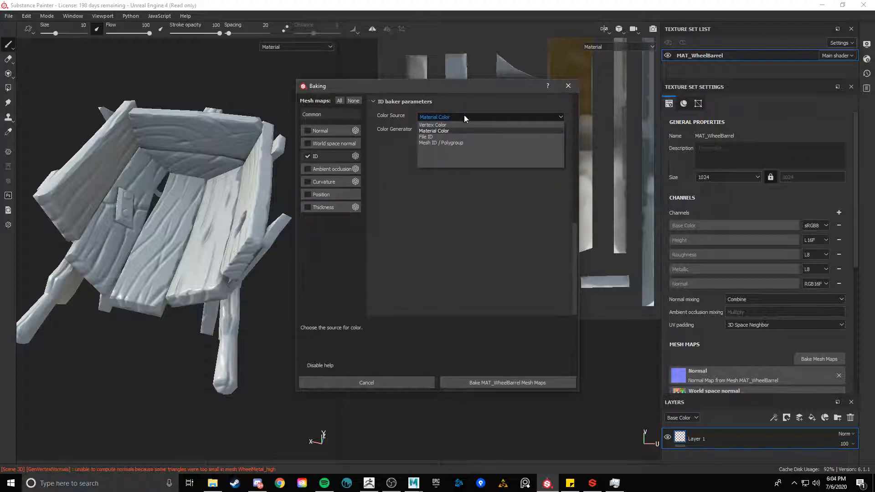
pyautogui.click(486, 143)
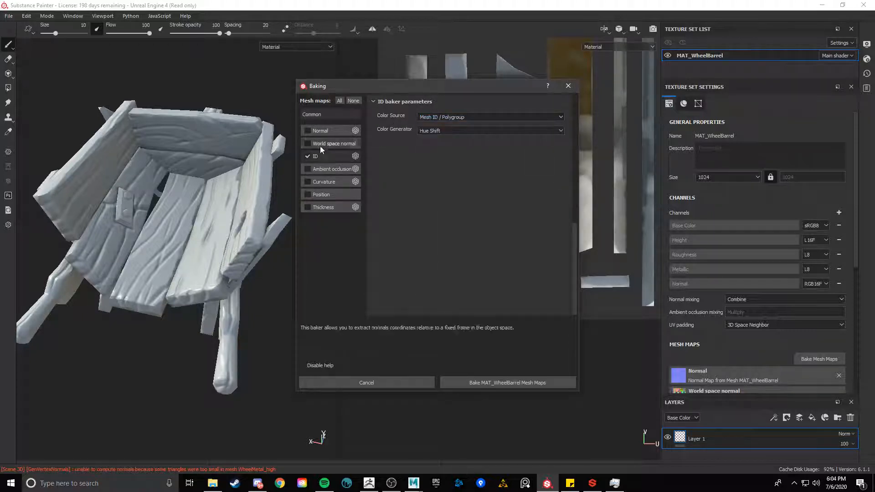
# Set the common dilation width to 1
pyautogui.click(324, 114)
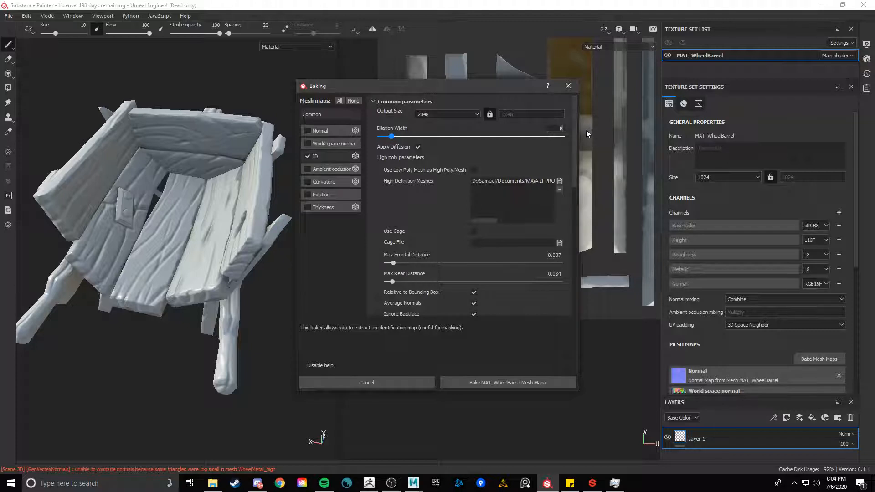
pyautogui.press('BackSpace')
pyautogui.write('1')
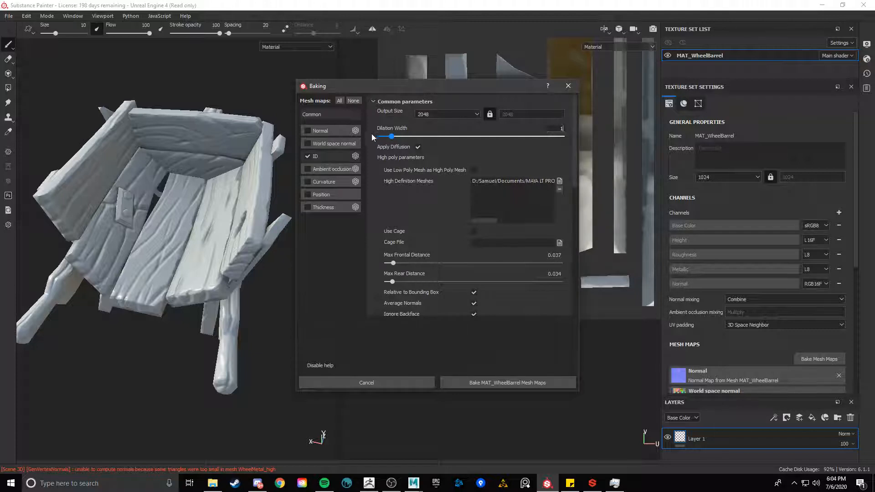
pyautogui.moveTo(391, 136); pyautogui.dragTo(366, 141)
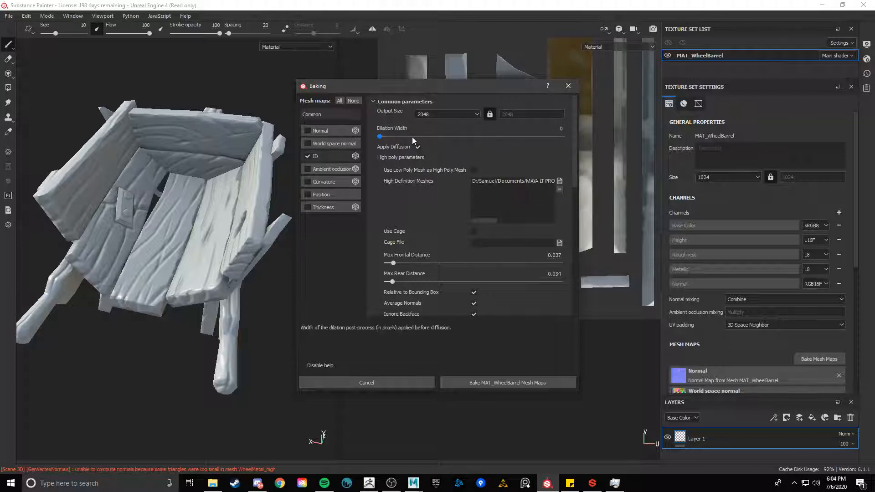
pyautogui.moveTo(543, 132); pyautogui.dragTo(584, 126)
pyautogui.hotkey('ctrl', 'z')
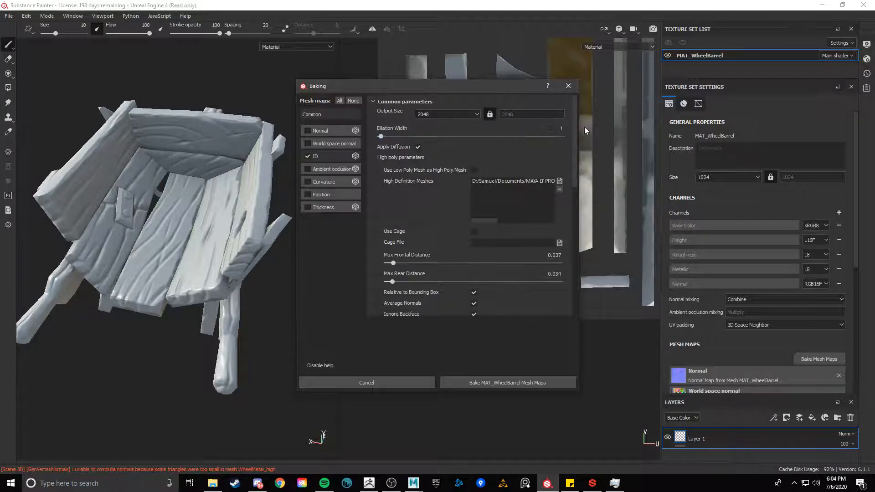
# Set the baking antialiasing to None
pyautogui.scroll(-2, 419, 146)
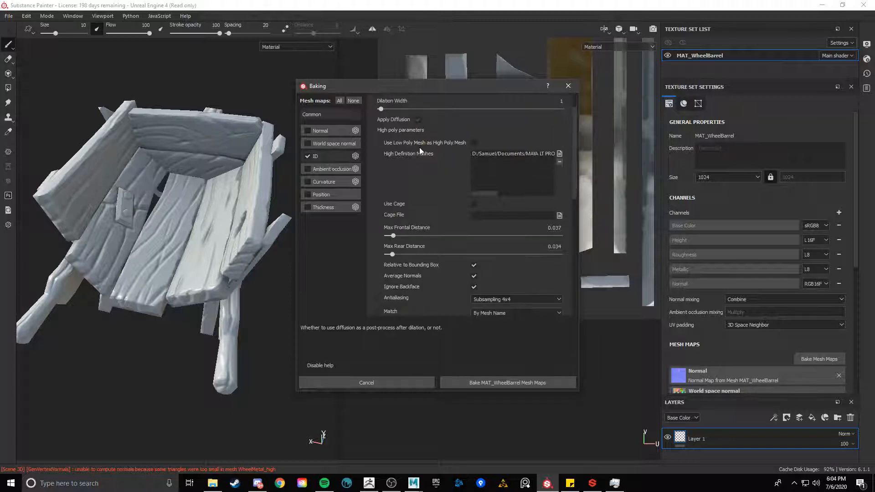
pyautogui.click(493, 272)
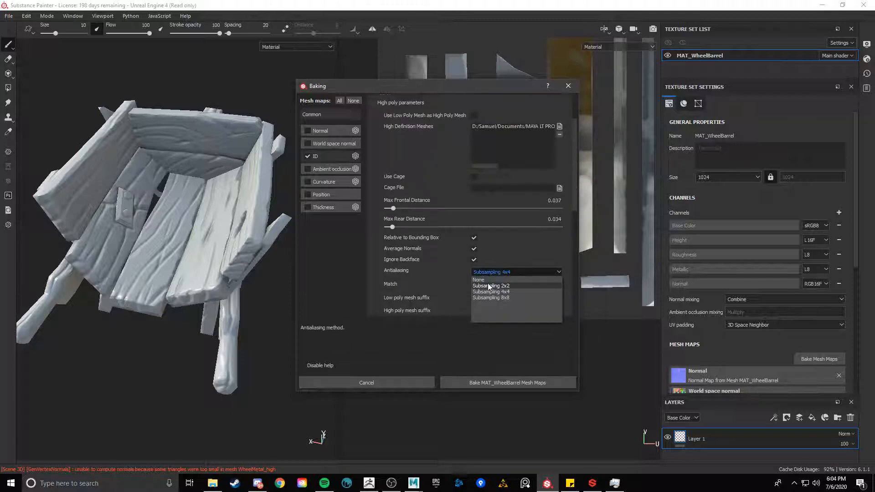
pyautogui.click(489, 280)
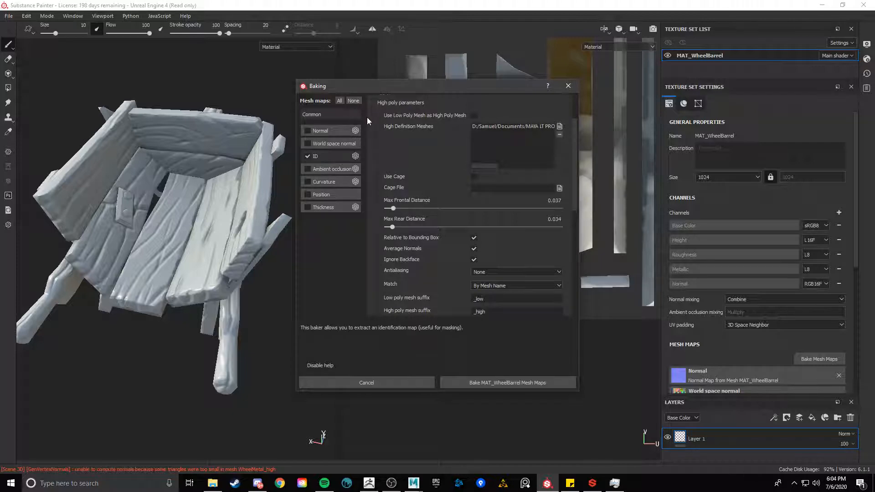
# Bake the MAT_WheelBarrel ID map
pyautogui.scroll(3, 387, 135)
pyautogui.click(533, 382)
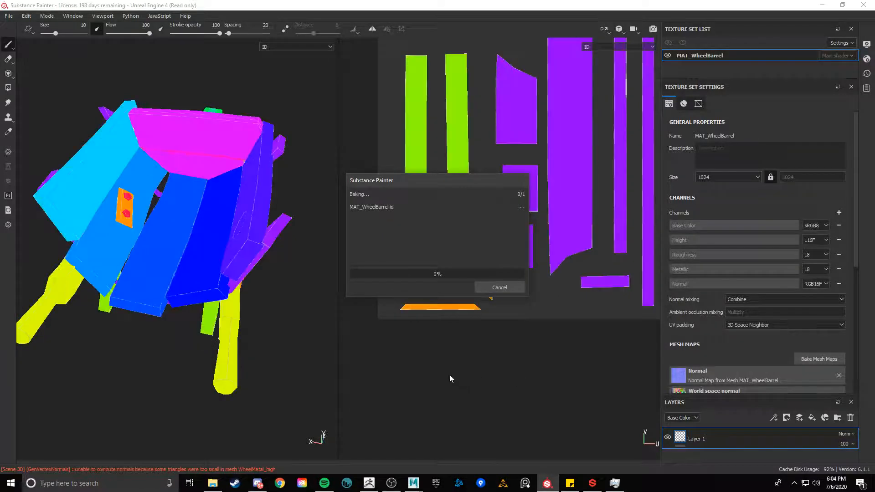
pyautogui.click(511, 287)
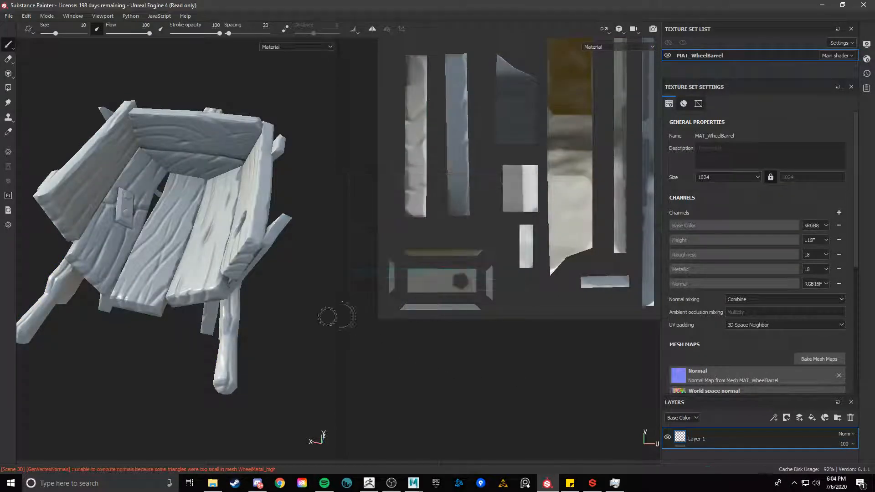
pyautogui.press('super')
pyautogui.click(172, 376)
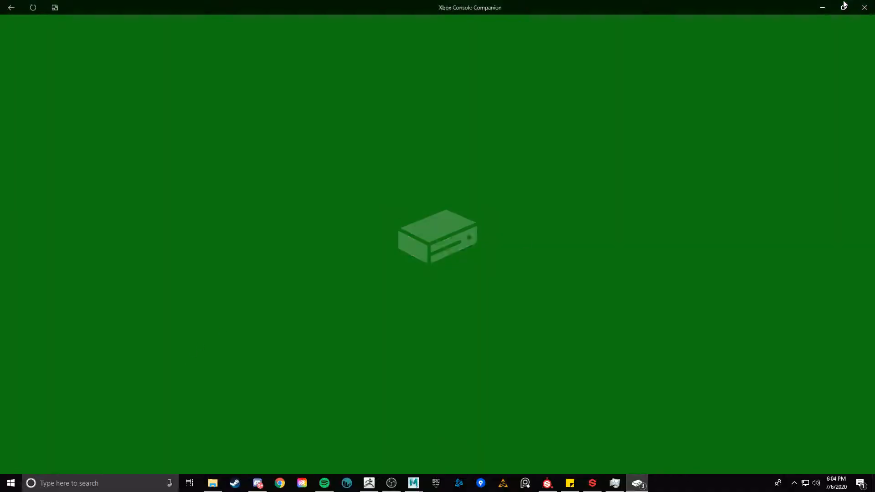
pyautogui.click(863, 7)
# Display the baked ID map in the viewport and inspect it around the model
pyautogui.moveTo(223, 360)
pyautogui.keyDown('alt'); pyautogui.mouseDown()
pyautogui.moveTo(258, 369)
pyautogui.moveTo(274, 351)
pyautogui.moveTo(288, 387)
pyautogui.moveTo(303, 346)
pyautogui.moveTo(301, 319)
pyautogui.mouseUp(); pyautogui.keyUp('alt')
pyautogui.press('b')
pyautogui.keyDown('alt'); pyautogui.moveTo(127, 291); pyautogui.dragTo(199, 305, button='right'); pyautogui.keyUp('alt')
pyautogui.keyDown('alt'); pyautogui.moveTo(199, 305); pyautogui.dragTo(185, 328); pyautogui.keyUp('alt')
pyautogui.keyDown('alt'); pyautogui.moveTo(186, 328); pyautogui.dragTo(252, 334, button='right'); pyautogui.keyUp('alt')
pyautogui.keyDown('alt'); pyautogui.moveTo(183, 328); pyautogui.dragTo(248, 332); pyautogui.keyUp('alt')
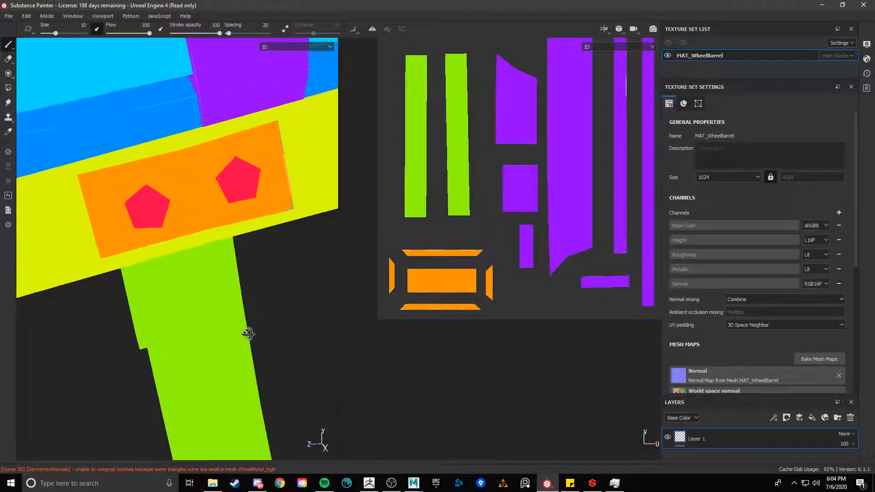
pyautogui.keyDown('alt'); pyautogui.moveTo(248, 333); pyautogui.dragTo(109, 314, button='right'); pyautogui.keyUp('alt')
pyautogui.keyDown('alt'); pyautogui.moveTo(110, 313); pyautogui.dragTo(164, 283); pyautogui.keyUp('alt')
pyautogui.keyDown('alt'); pyautogui.moveTo(163, 284); pyautogui.dragTo(170, 263, button='middle'); pyautogui.keyUp('alt')
pyautogui.keyDown('alt'); pyautogui.moveTo(170, 264); pyautogui.dragTo(256, 205); pyautogui.keyUp('alt')
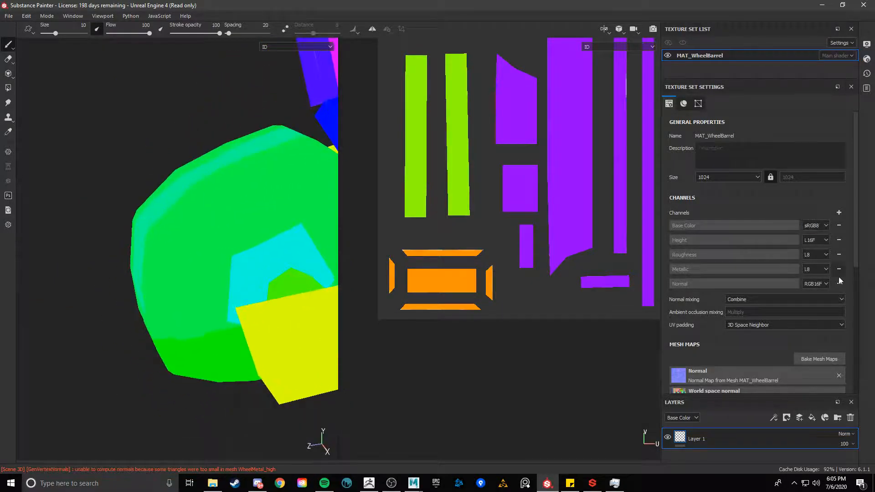
# Reopen the baking settings to review the ID and normal baker parameters, then close them
pyautogui.click(819, 359)
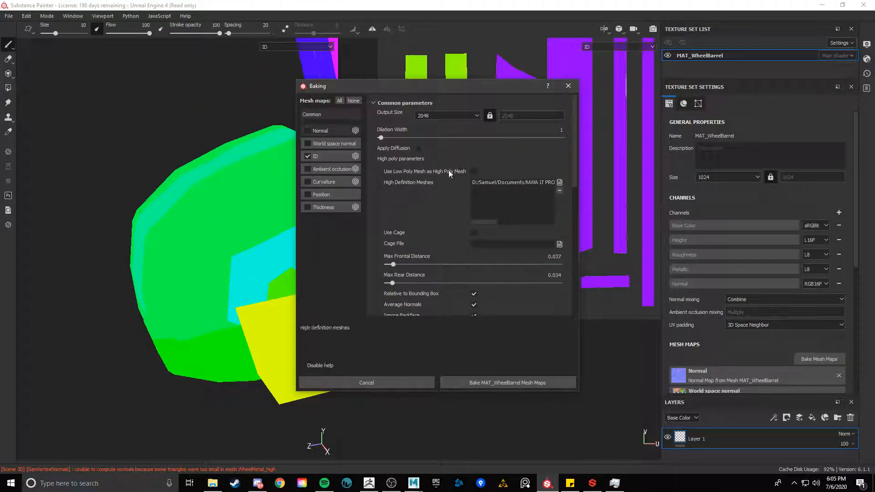
pyautogui.click(324, 157)
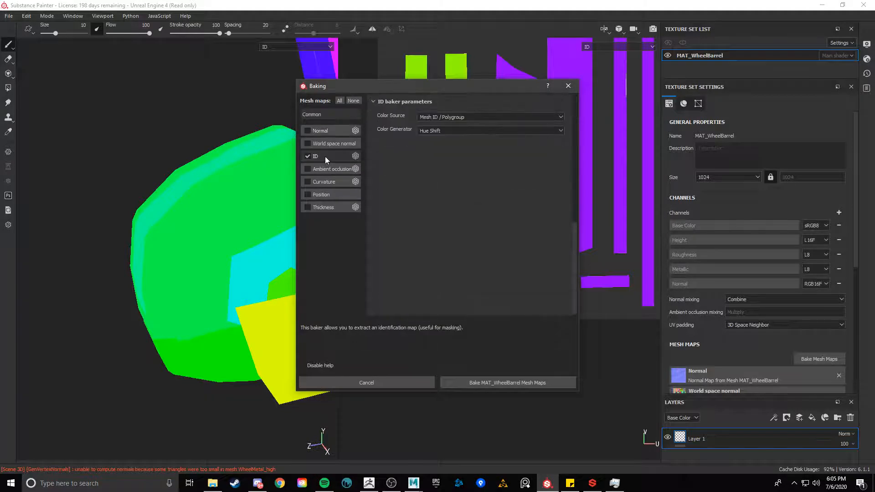
pyautogui.click(330, 129)
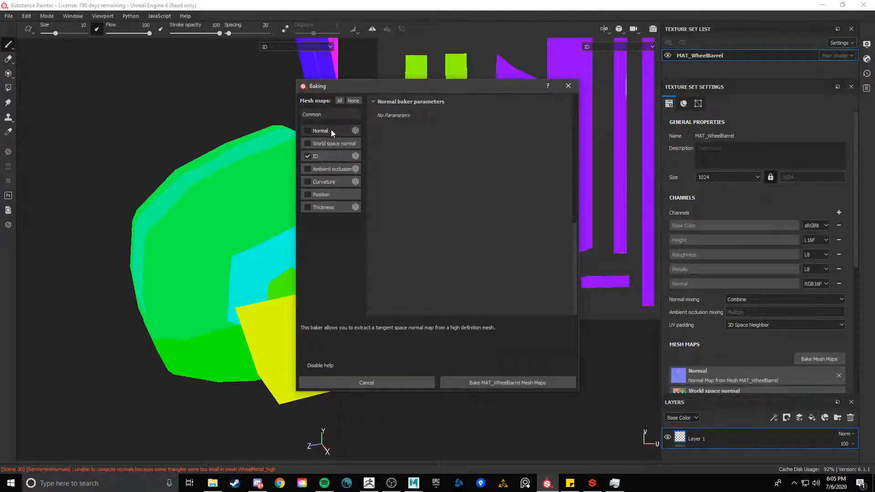
pyautogui.press('Escape')
pyautogui.keyDown('alt'); pyautogui.moveTo(239, 195); pyautogui.dragTo(316, 194); pyautogui.keyUp('alt')
pyautogui.keyDown('alt'); pyautogui.moveTo(317, 193); pyautogui.dragTo(220, 206, button='right'); pyautogui.keyUp('alt')
pyautogui.keyDown('alt'); pyautogui.moveTo(221, 207); pyautogui.dragTo(241, 274); pyautogui.keyUp('alt')
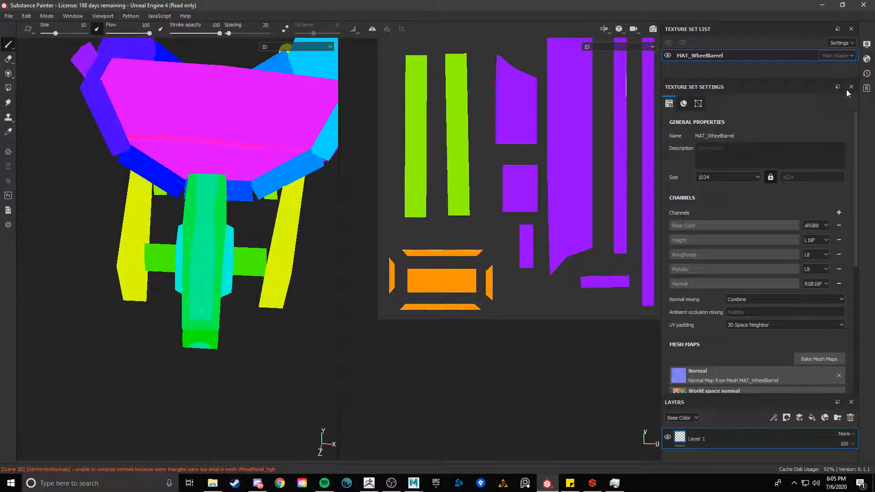
# Enlarge the layer stack and replace Layer 1 with a fill layer
pyautogui.click(697, 105)
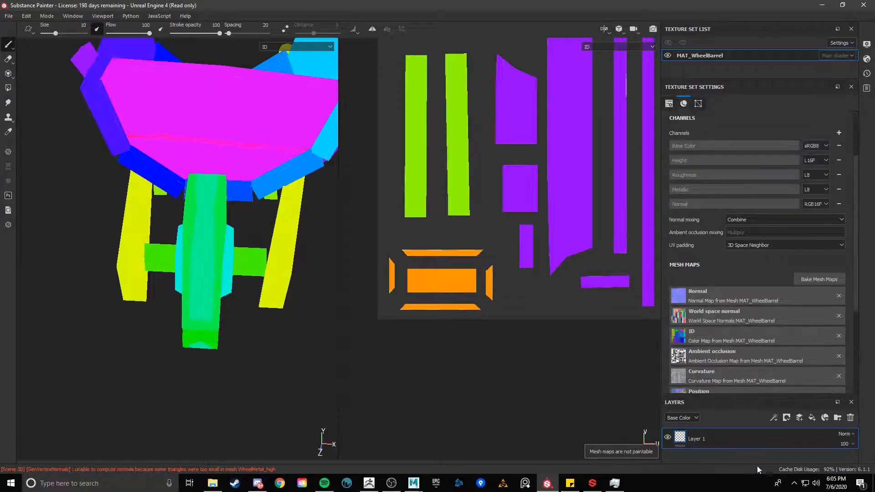
pyautogui.moveTo(721, 400); pyautogui.dragTo(717, 278)
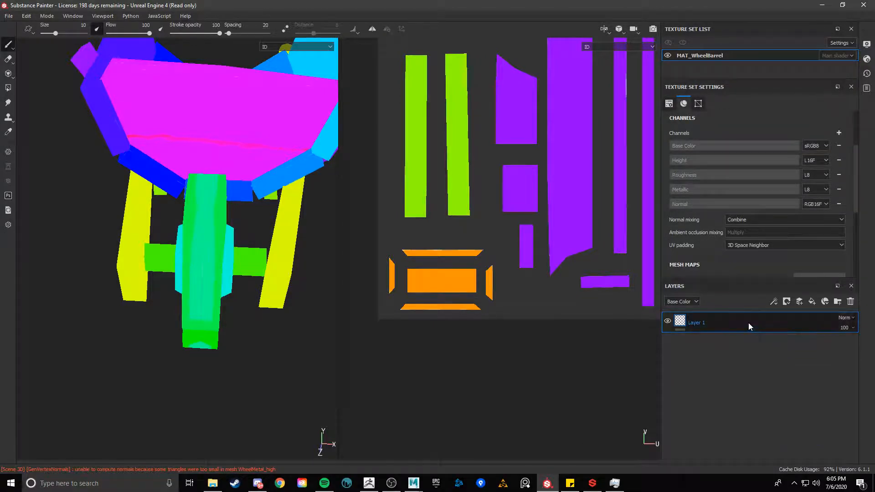
pyautogui.press('Delete')
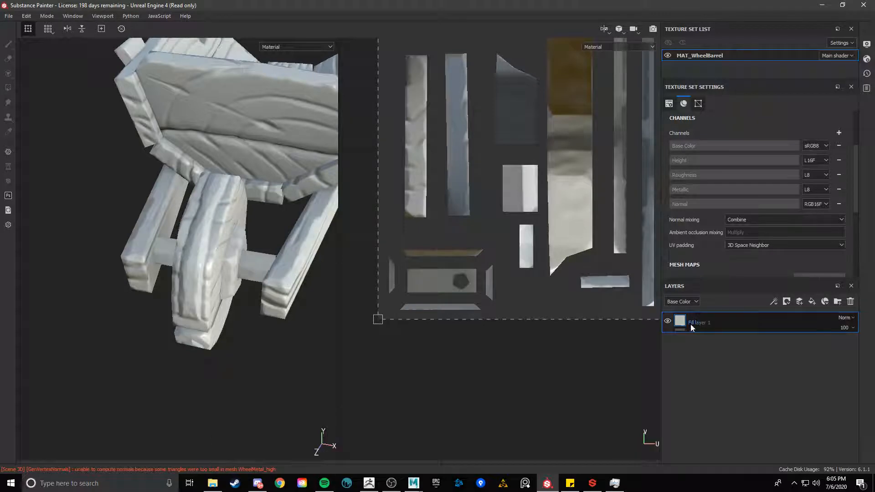
# Dock the fill layer's properties panel as a tab beside the texture set settings
pyautogui.scroll(-3, 708, 262)
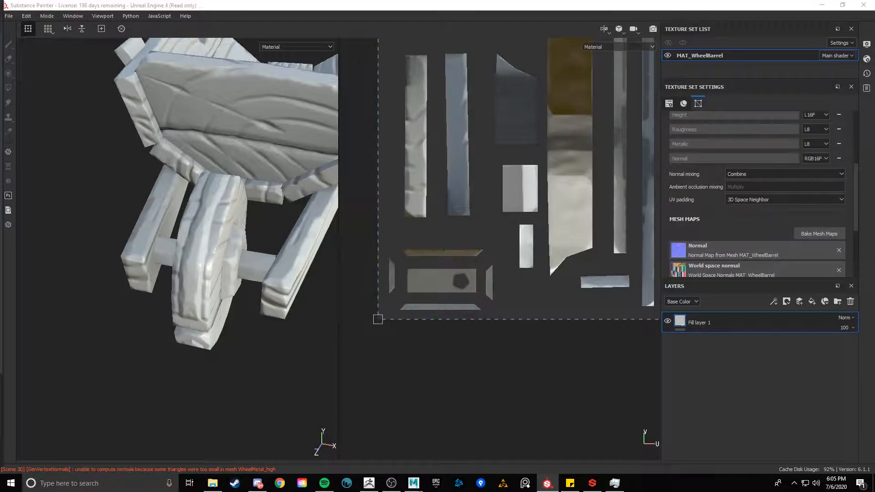
pyautogui.moveTo(0, 108); pyautogui.dragTo(656, 128)
pyautogui.moveTo(459, 488); pyautogui.dragTo(449, 459)
pyautogui.scroll(-2, 385, 392)
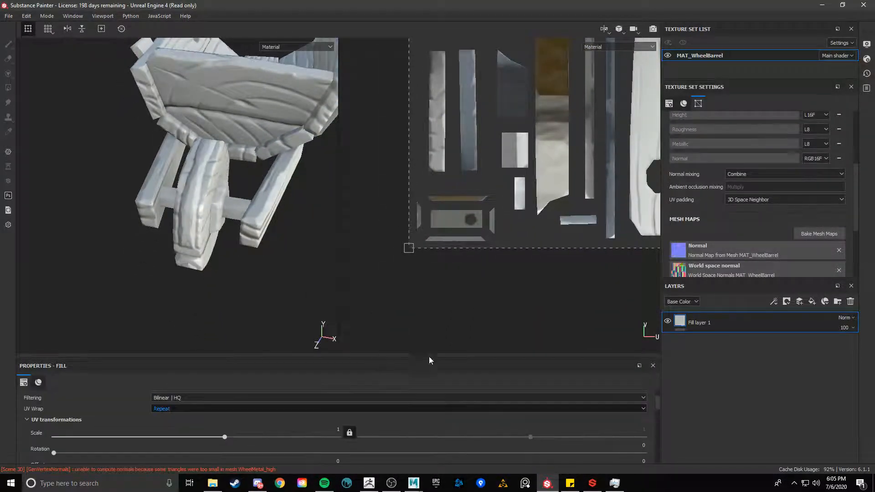
pyautogui.moveTo(429, 360); pyautogui.dragTo(710, 127)
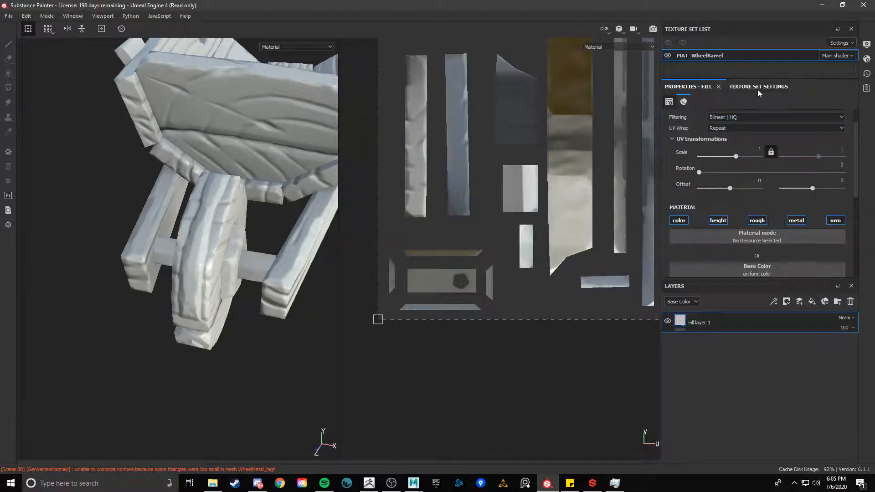
# Switch between the texture set settings and the fill layer properties
pyautogui.click(758, 88)
pyautogui.scroll(10, 749, 165)
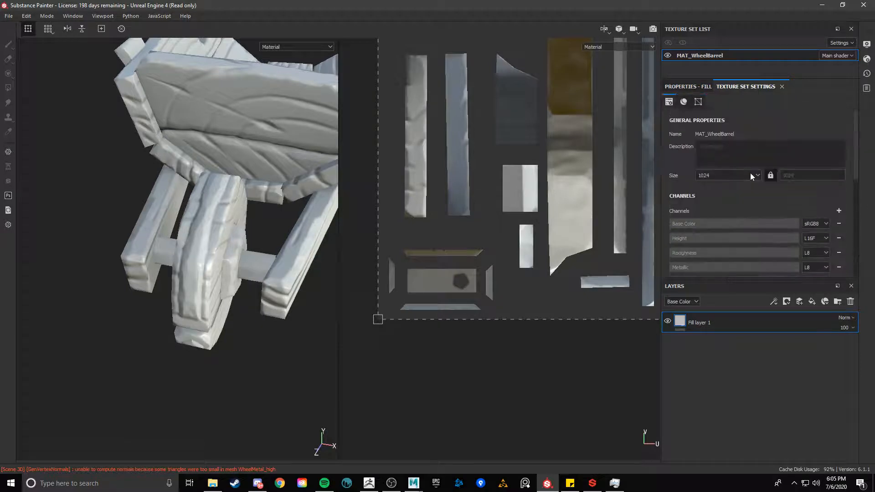
pyautogui.click(750, 175)
pyautogui.click(688, 87)
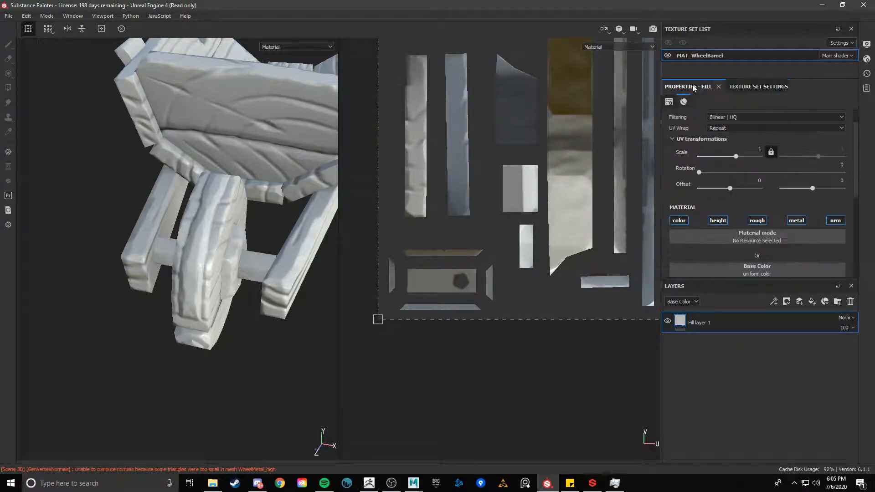
# Set the fill layer's base color to a red of R 0.475, G 0.027, B 0.027
pyautogui.scroll(-3, 759, 205)
pyautogui.moveTo(741, 279); pyautogui.dragTo(740, 390)
pyautogui.click(741, 229)
pyautogui.click(799, 270)
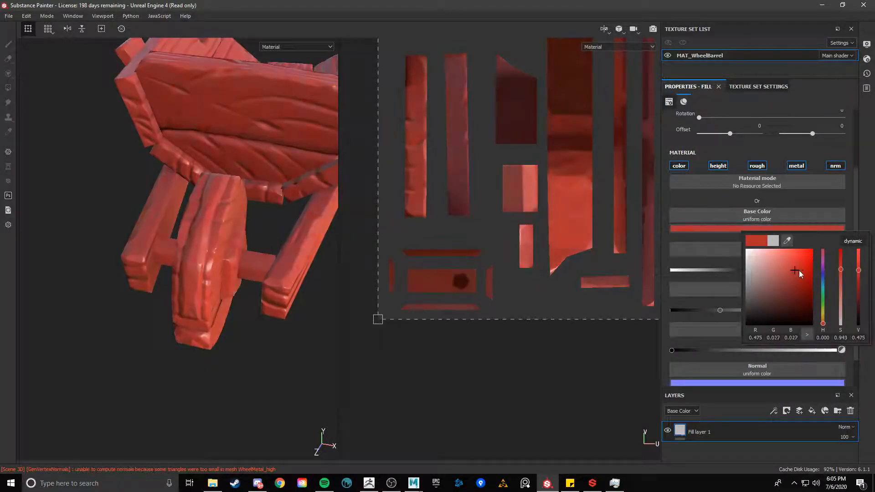
pyautogui.click(250, 394)
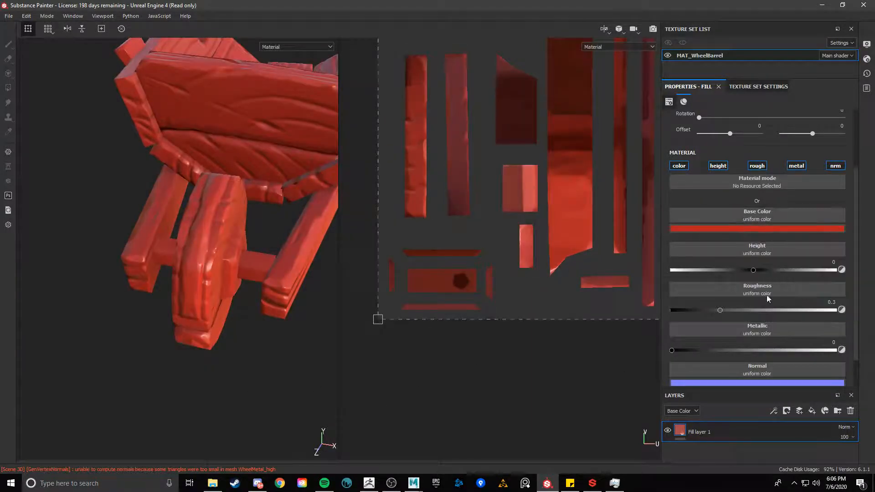
# Add a color selection mask to the fill layer and pick the wheel's green ID color
pyautogui.rightClick(717, 430)
pyautogui.click(791, 93)
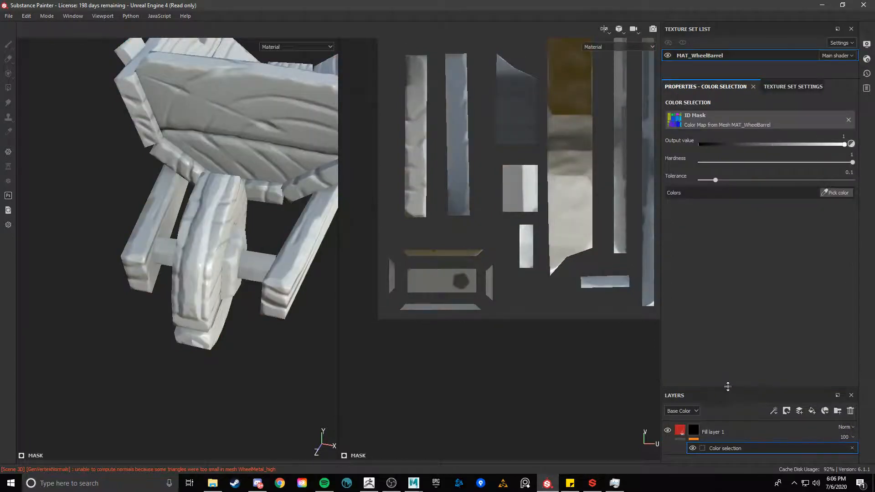
pyautogui.moveTo(727, 389); pyautogui.dragTo(727, 338)
pyautogui.click(836, 193)
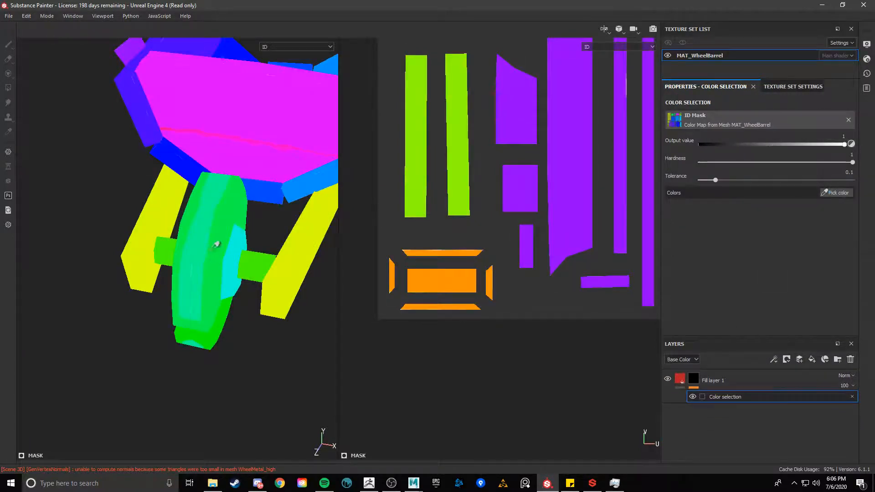
pyautogui.click(202, 230)
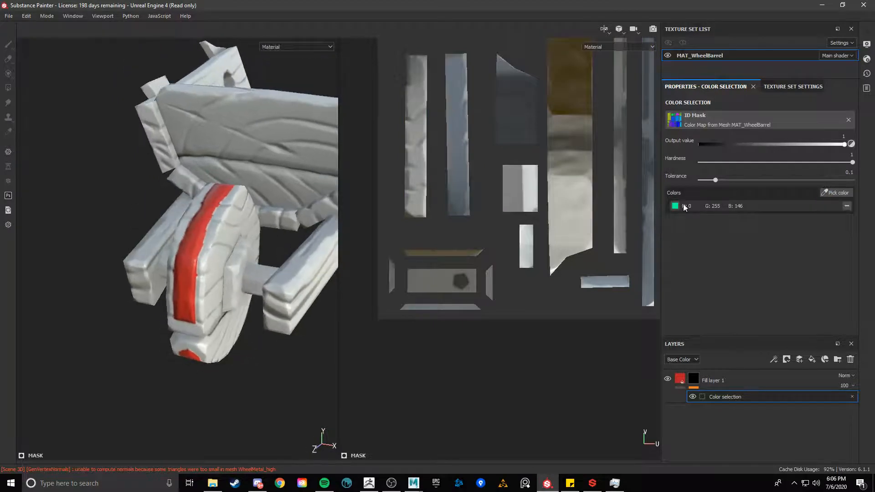
# Adjust the color selection tolerance to 0.22
pyautogui.moveTo(716, 181); pyautogui.dragTo(740, 181)
pyautogui.keyDown('alt'); pyautogui.moveTo(182, 315); pyautogui.dragTo(145, 285); pyautogui.keyUp('alt')
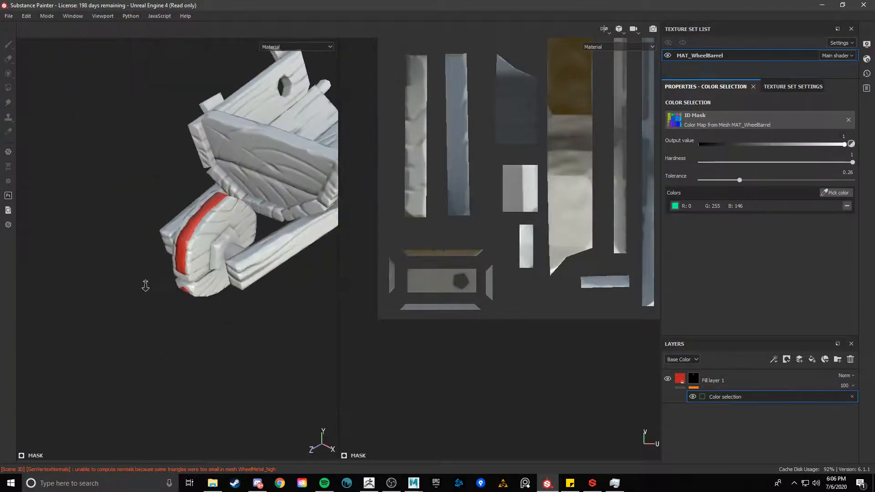
pyautogui.keyDown('alt'); pyautogui.moveTo(145, 285); pyautogui.dragTo(209, 291, button='right'); pyautogui.keyUp('alt')
pyautogui.keyDown('alt'); pyautogui.moveTo(209, 291); pyautogui.dragTo(232, 278); pyautogui.keyUp('alt')
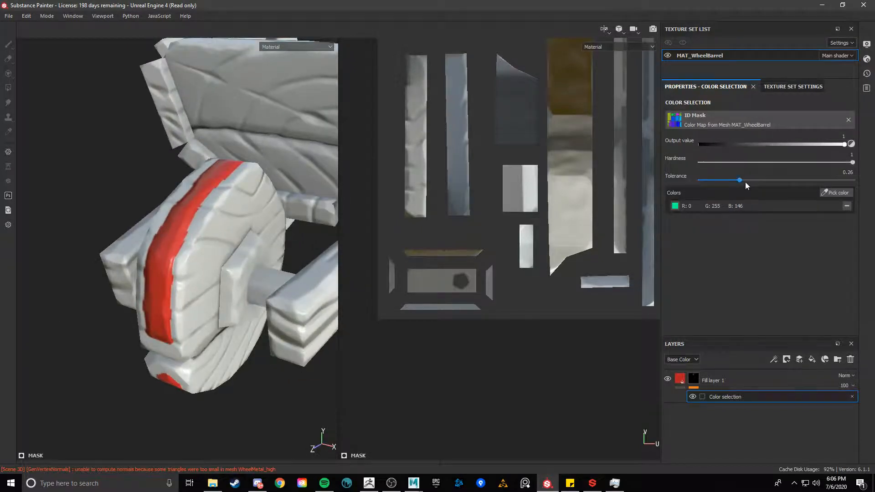
pyautogui.moveTo(746, 182)
pyautogui.mouseDown()
pyautogui.moveTo(762, 180)
pyautogui.moveTo(730, 178)
pyautogui.mouseUp()
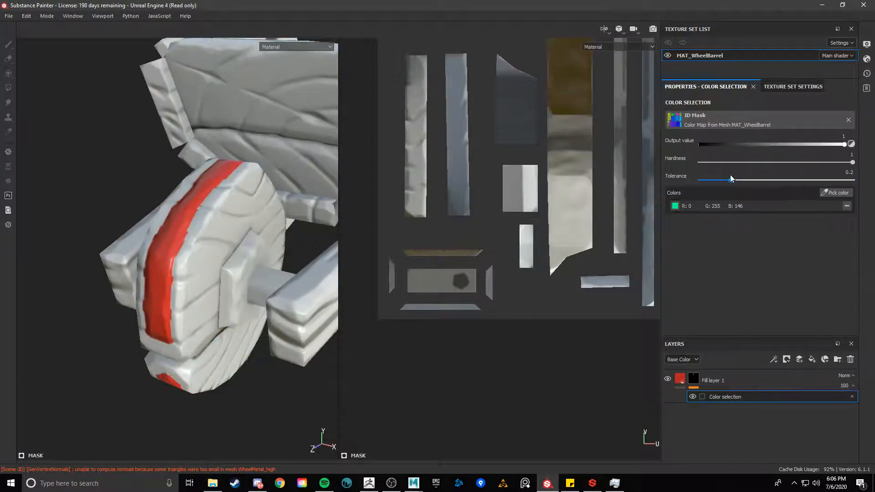
# Open the baking dialog and review its high poly and mesh matching parameters
pyautogui.click(793, 87)
pyautogui.scroll(-5, 794, 266)
pyautogui.click(831, 223)
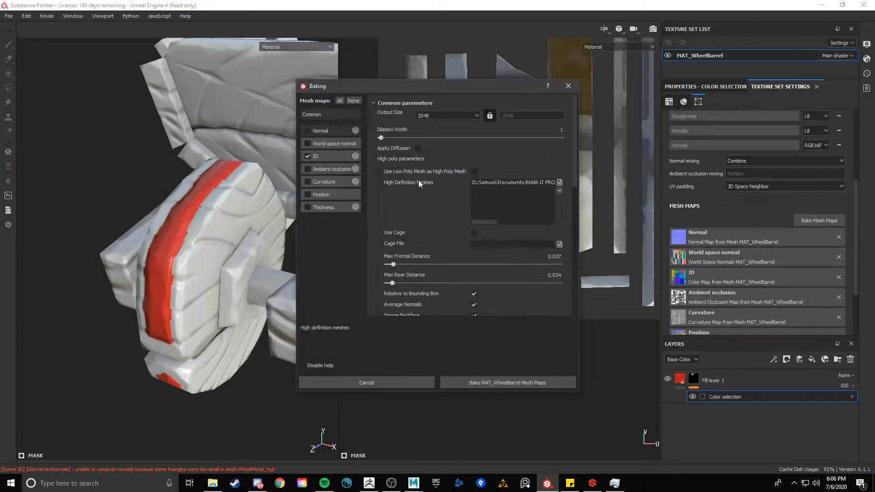
pyautogui.scroll(-2, 500, 286)
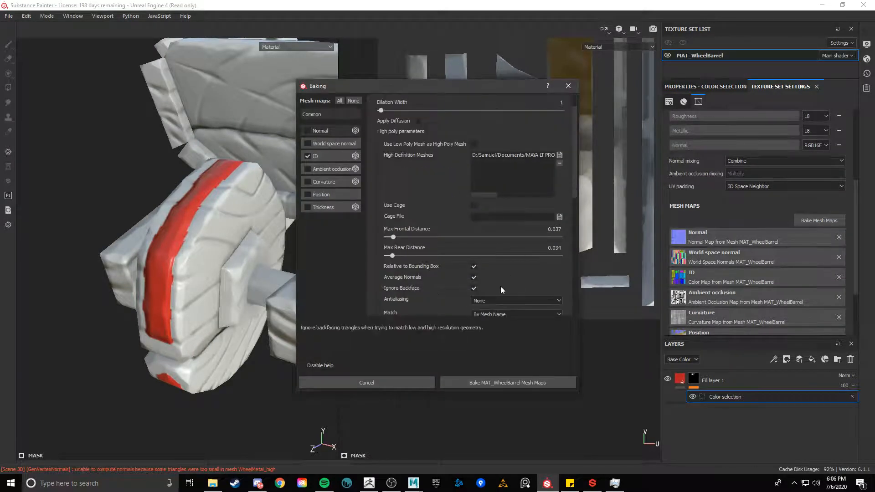
pyautogui.scroll(2, 501, 286)
pyautogui.scroll(-3, 501, 281)
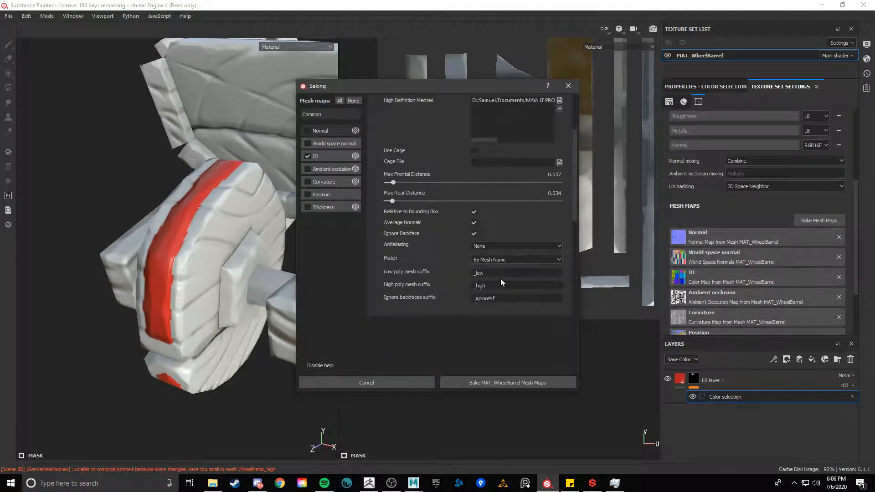
pyautogui.click(507, 260)
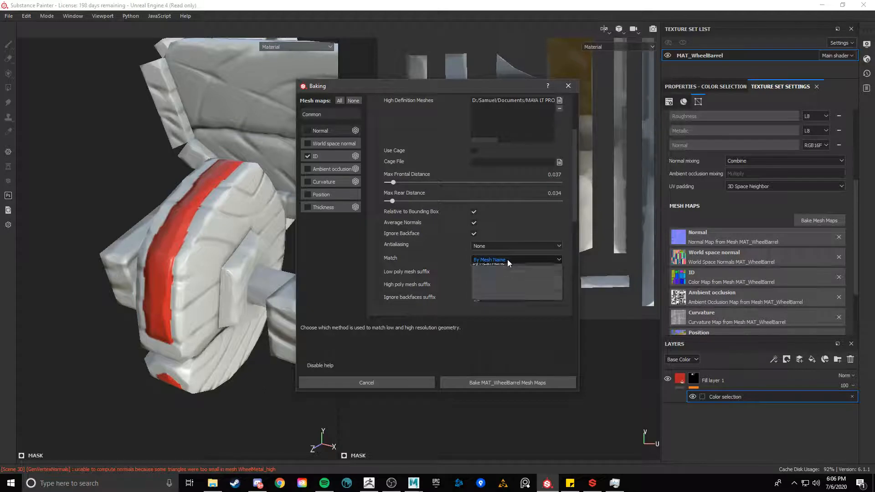
pyautogui.click(418, 178)
pyautogui.scroll(3, 427, 160)
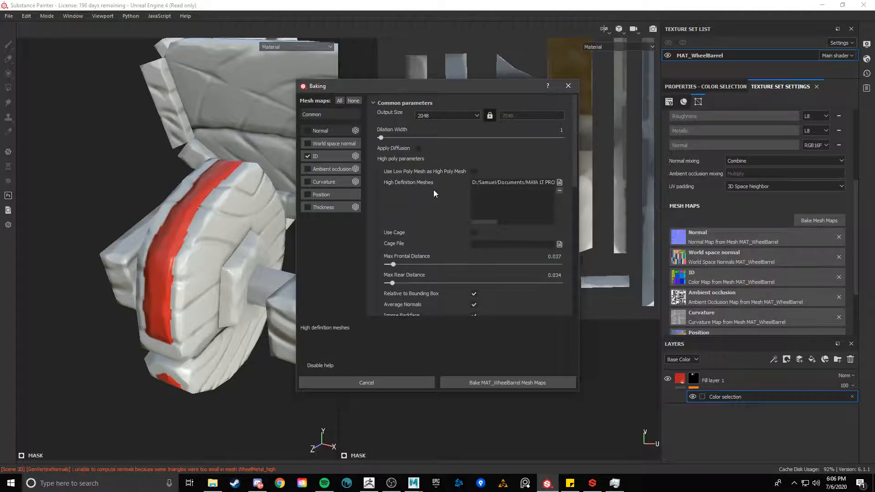
pyautogui.scroll(-3, 433, 190)
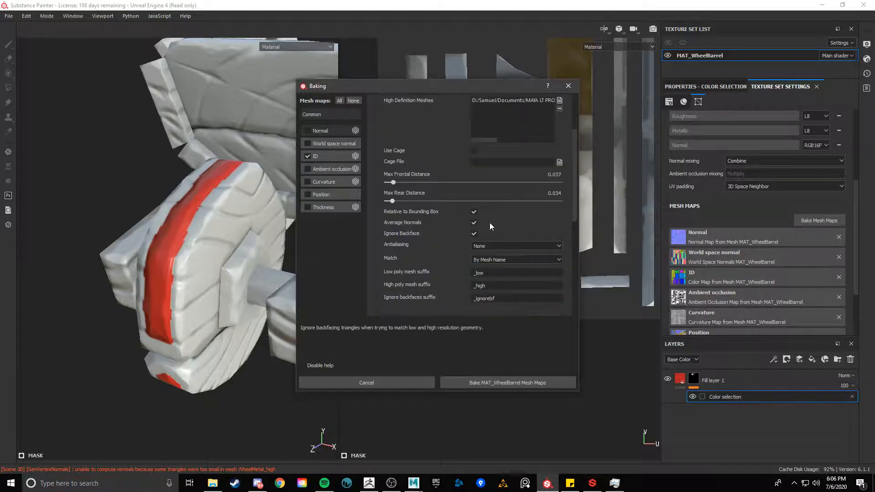
# Rebake the ID mesh map for MAT_WheelBarrel
pyautogui.click(500, 261)
pyautogui.click(500, 261)
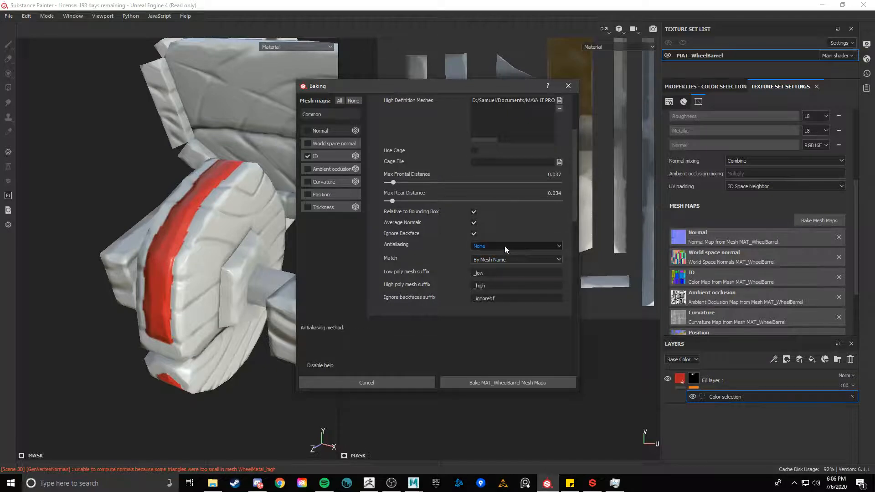
pyautogui.click(505, 246)
pyautogui.click(498, 259)
pyautogui.click(516, 380)
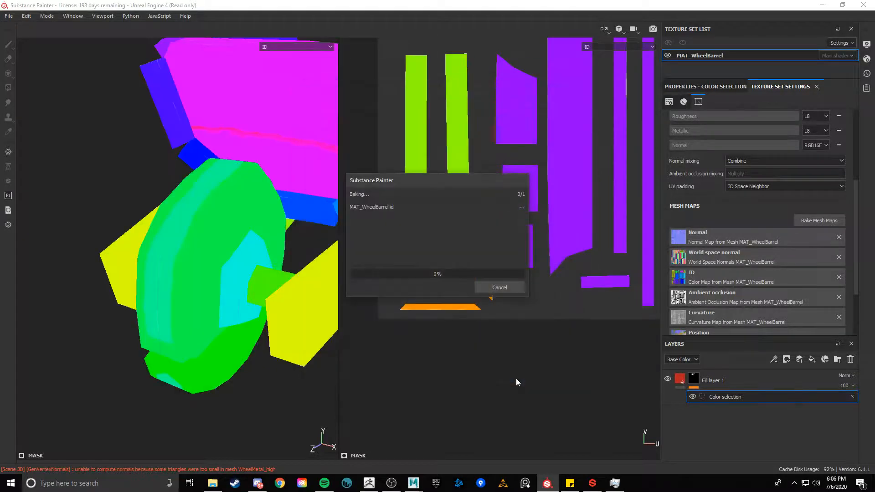
pyautogui.click(504, 292)
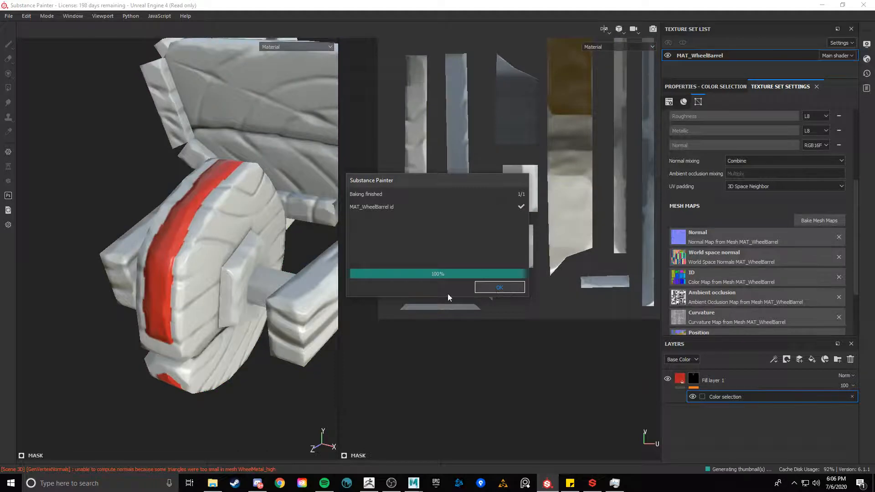
# Orbit around the wheelbarrow to inspect how the red fill covers the wheel
pyautogui.keyDown('alt'); pyautogui.moveTo(228, 250); pyautogui.dragTo(250, 272); pyautogui.keyUp('alt')
pyautogui.keyDown('alt'); pyautogui.moveTo(250, 271); pyautogui.dragTo(31, 215, button='right'); pyautogui.keyUp('alt')
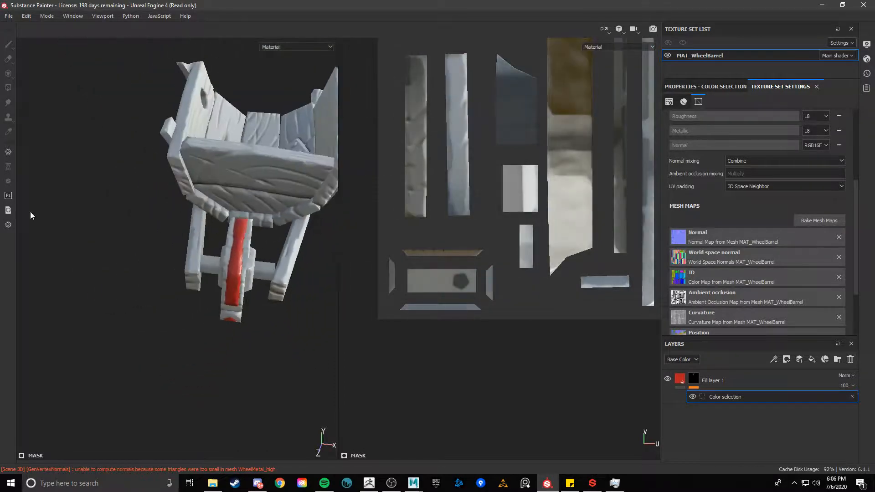
pyautogui.moveTo(150, 218)
pyautogui.keyDown('alt'); pyautogui.mouseDown()
pyautogui.moveTo(205, 227)
pyautogui.moveTo(214, 218)
pyautogui.moveTo(133, 197)
pyautogui.mouseUp(); pyautogui.keyUp('alt')
pyautogui.keyDown('alt'); pyautogui.moveTo(133, 197); pyautogui.dragTo(160, 219, button='right'); pyautogui.keyUp('alt')
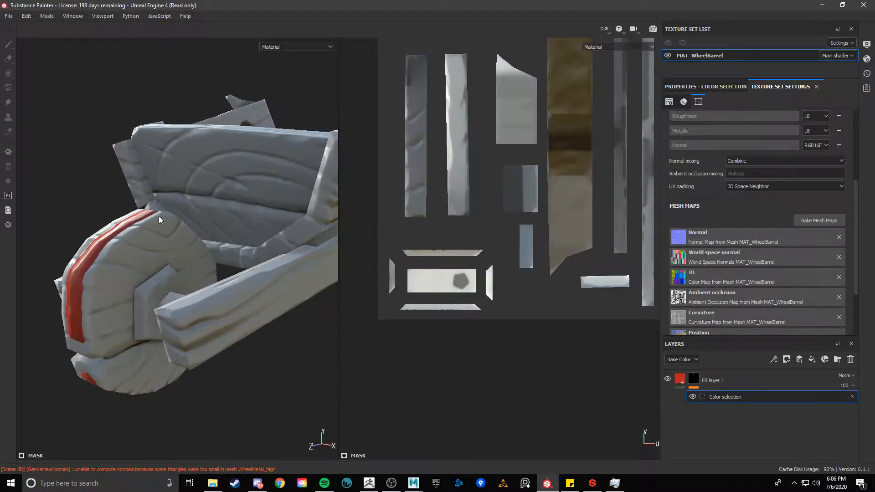
pyautogui.keyDown('alt'); pyautogui.moveTo(160, 219); pyautogui.dragTo(269, 183); pyautogui.keyUp('alt')
pyautogui.keyDown('alt'); pyautogui.moveTo(269, 182); pyautogui.dragTo(300, 207, button='right'); pyautogui.keyUp('alt')
pyautogui.moveTo(301, 208)
pyautogui.keyDown('shift'); pyautogui.mouseDown(button='right')
pyautogui.moveTo(265, 209)
pyautogui.moveTo(32, 159)
pyautogui.mouseUp(button='right'); pyautogui.keyUp('shift')
pyautogui.keyDown('alt'); pyautogui.moveTo(31, 159); pyautogui.dragTo(45, 196); pyautogui.keyUp('alt')
pyautogui.keyDown('alt'); pyautogui.moveTo(232, 189); pyautogui.dragTo(165, 192); pyautogui.keyUp('alt')
pyautogui.keyDown('alt'); pyautogui.moveTo(209, 105); pyautogui.dragTo(65, 233, button='middle'); pyautogui.keyUp('alt')
pyautogui.keyDown('alt'); pyautogui.moveTo(64, 234); pyautogui.dragTo(26, 228); pyautogui.keyUp('alt')
pyautogui.keyDown('alt'); pyautogui.moveTo(59, 228); pyautogui.dragTo(137, 233, button='right'); pyautogui.keyUp('alt')
pyautogui.keyDown('alt'); pyautogui.moveTo(137, 232); pyautogui.dragTo(195, 223); pyautogui.keyUp('alt')
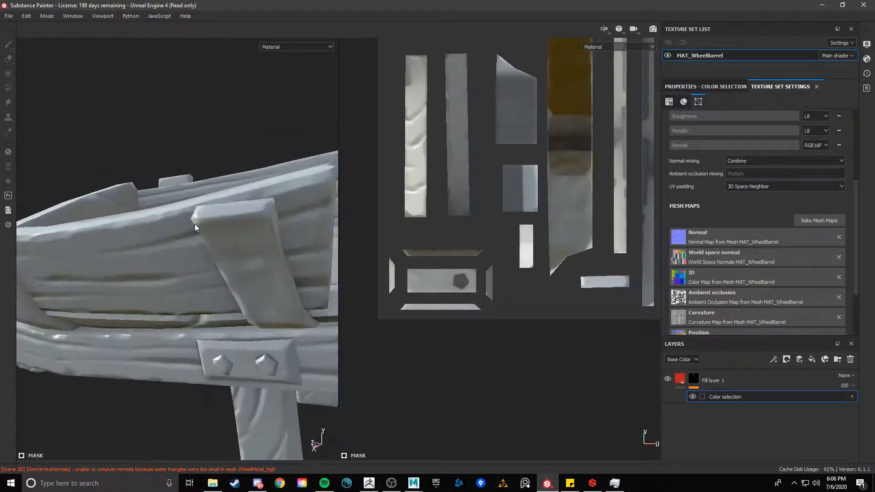
pyautogui.keyDown('alt'); pyautogui.moveTo(195, 223); pyautogui.dragTo(100, 182, button='right'); pyautogui.keyUp('alt')
pyautogui.keyDown('alt'); pyautogui.moveTo(101, 182); pyautogui.dragTo(228, 305); pyautogui.keyUp('alt')
pyautogui.keyDown('alt'); pyautogui.moveTo(182, 237); pyautogui.dragTo(242, 214, button='right'); pyautogui.keyUp('alt')
pyautogui.keyDown('alt'); pyautogui.moveTo(205, 205); pyautogui.dragTo(219, 194); pyautogui.keyUp('alt')
pyautogui.keyDown('alt'); pyautogui.moveTo(219, 194); pyautogui.dragTo(168, 189, button='right'); pyautogui.keyUp('alt')
# Delete the fill layer together with its color selection mask
pyautogui.click(705, 86)
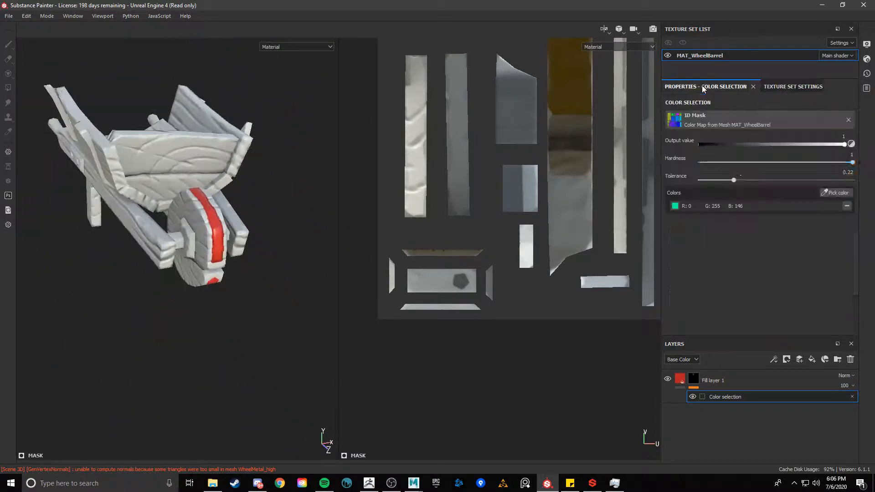
pyautogui.click(852, 397)
pyautogui.press('Delete')
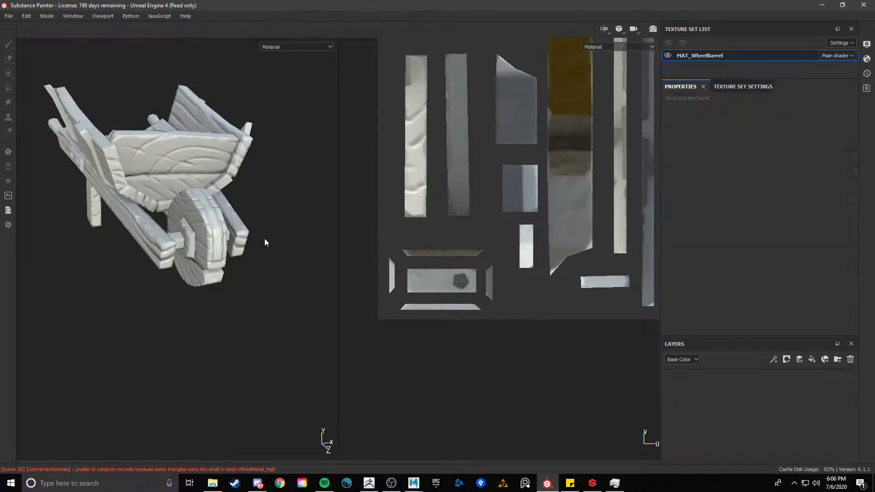
pyautogui.keyDown('alt'); pyautogui.moveTo(279, 209); pyautogui.dragTo(223, 223); pyautogui.keyUp('alt')
pyautogui.keyDown('alt'); pyautogui.moveTo(223, 223); pyautogui.dragTo(381, 187, button='right'); pyautogui.keyUp('alt')
pyautogui.keyDown('alt'); pyautogui.moveTo(164, 136); pyautogui.dragTo(203, 107); pyautogui.keyUp('alt')
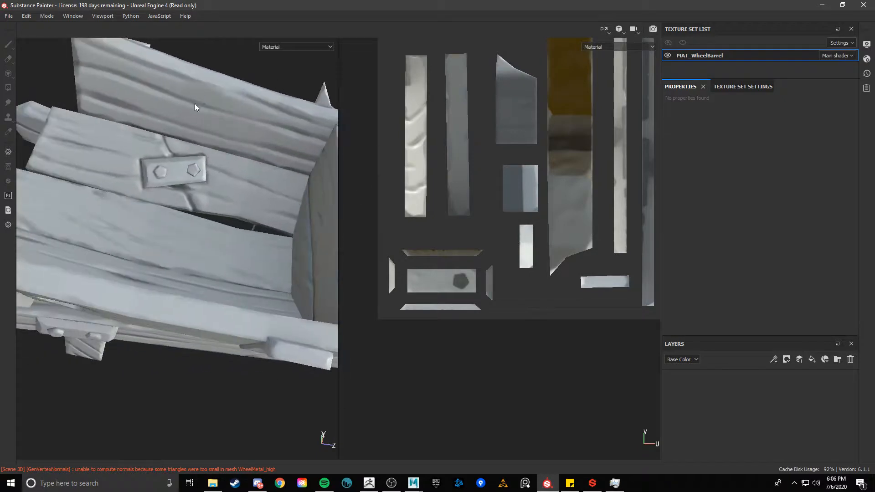